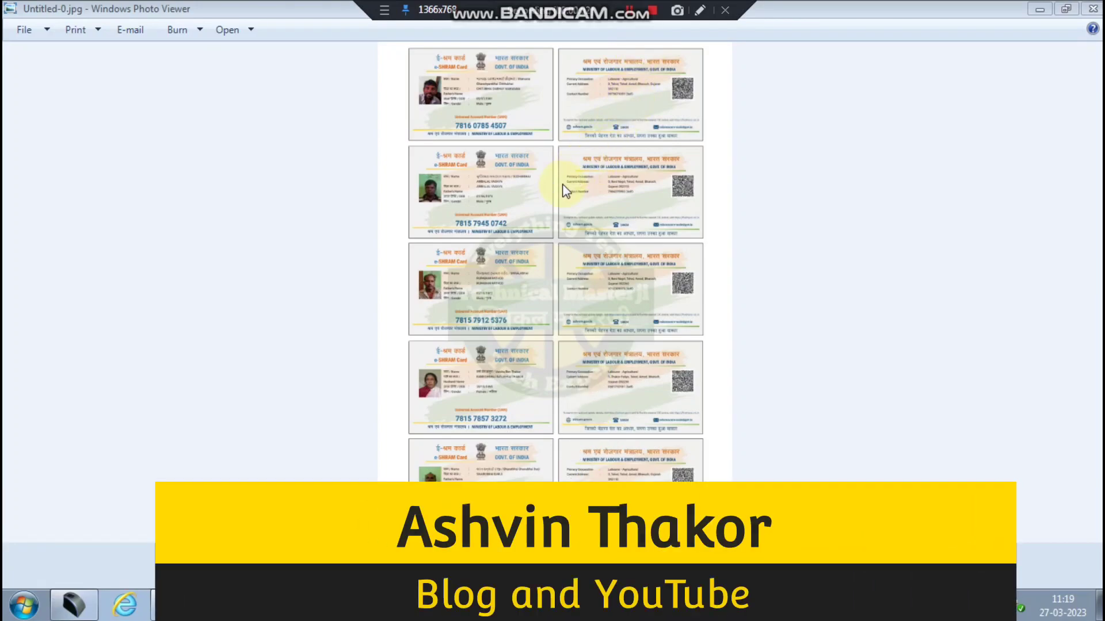
Scroll and pan through the first card page image to inspect each card pair.
{"action": "scroll", "coordinate": [561, 190], "scroll_direction": "up", "scroll_amount": 1}
{"action": "scroll", "coordinate": [554, 186], "scroll_direction": "up", "scroll_amount": 1}
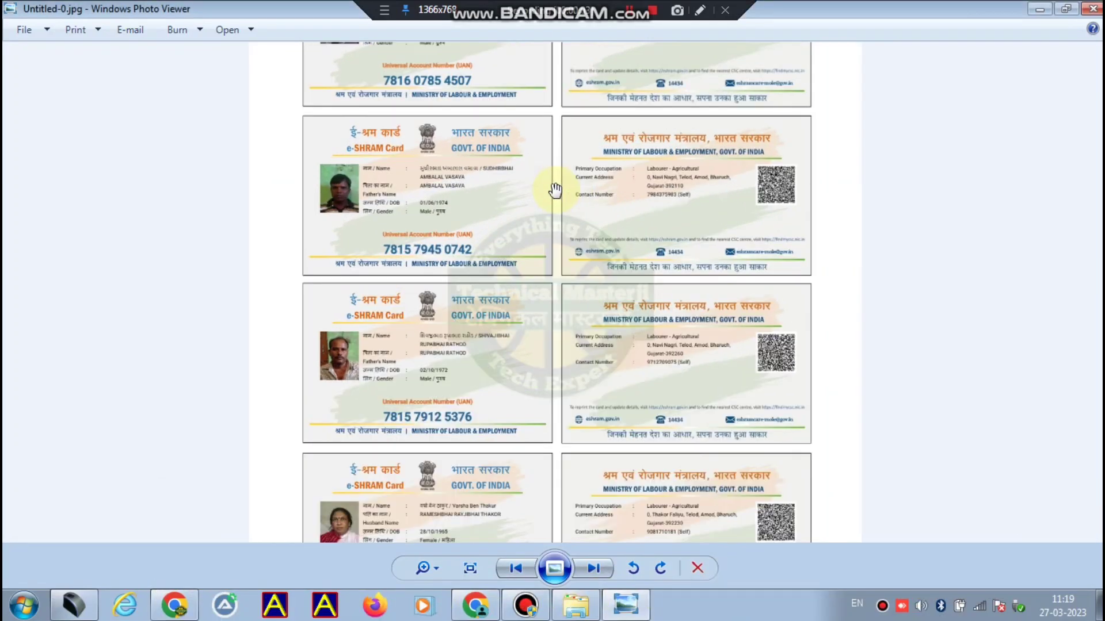
{"action": "scroll", "coordinate": [557, 184], "scroll_direction": "up", "scroll_amount": 1}
{"action": "scroll", "coordinate": [549, 175], "scroll_direction": "up", "scroll_amount": 1}
{"action": "scroll", "coordinate": [546, 171], "scroll_direction": "up", "scroll_amount": 1}
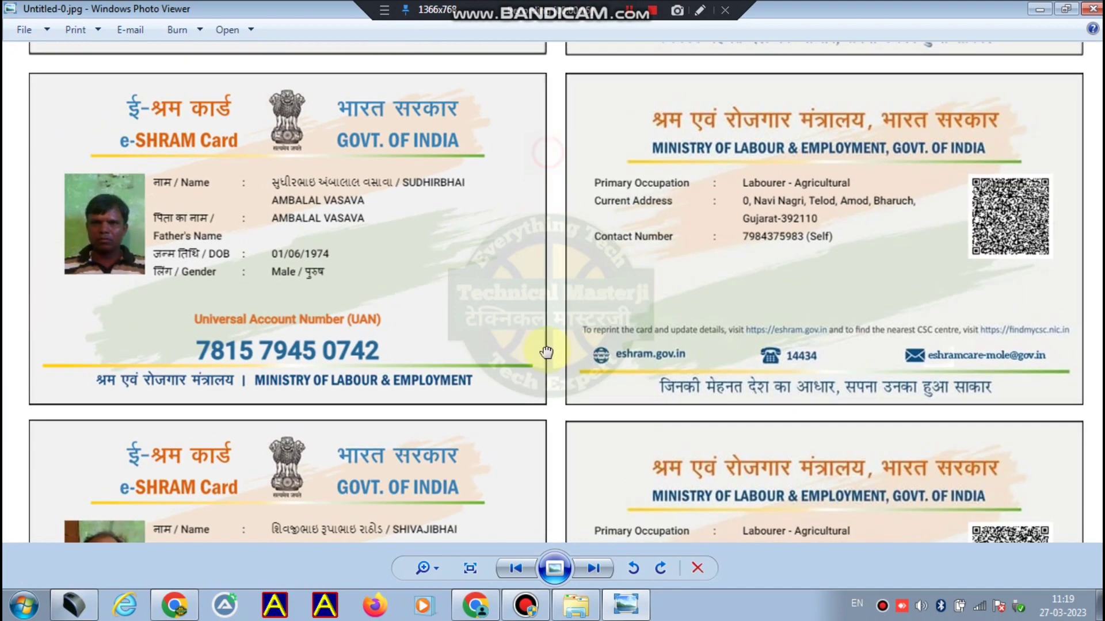
{"action": "mouse_move", "coordinate": [546, 171]}
{"action": "left_mouse_down"}
{"action": "mouse_move", "coordinate": [540, 337]}
{"action": "mouse_move", "coordinate": [539, 257]}
{"action": "left_mouse_up"}
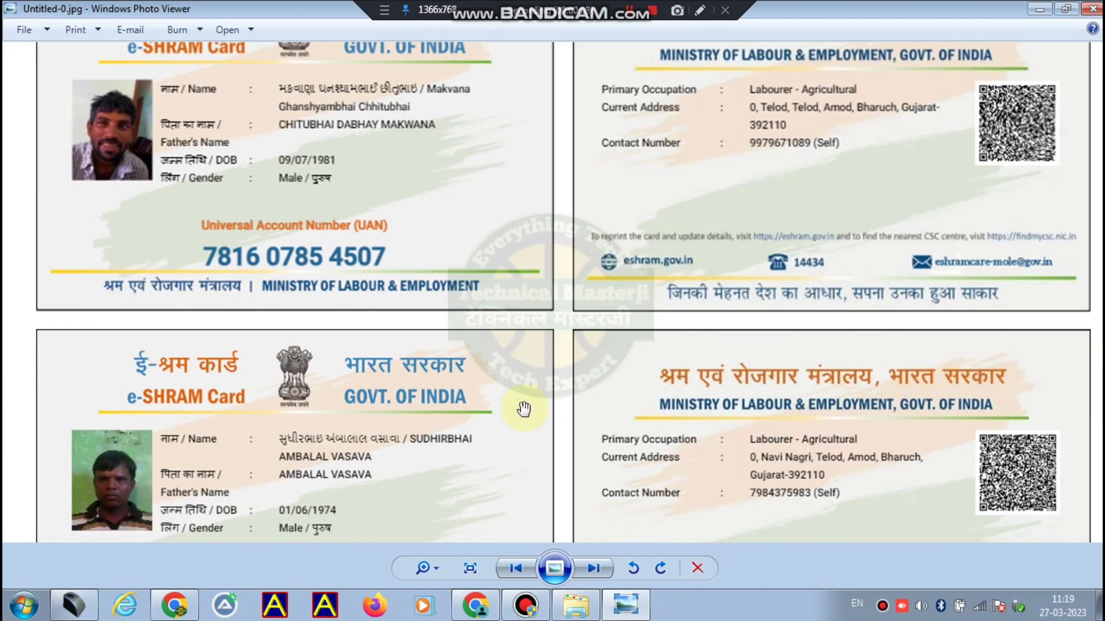
{"action": "left_click_drag", "start_coordinate": [520, 412], "coordinate": [509, 178]}
{"action": "mouse_move", "coordinate": [518, 358]}
{"action": "left_mouse_down"}
{"action": "mouse_move", "coordinate": [525, 180]}
{"action": "mouse_move", "coordinate": [526, 239]}
{"action": "left_mouse_up"}
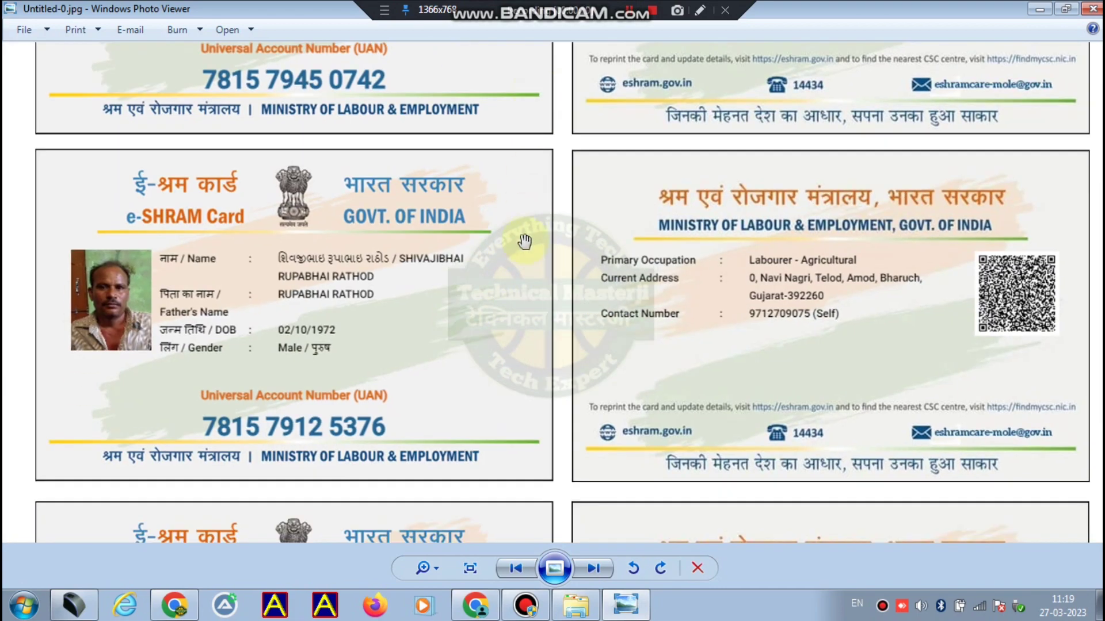
{"action": "scroll", "coordinate": [525, 240], "scroll_direction": "down", "scroll_amount": 1}
{"action": "scroll", "coordinate": [525, 241], "scroll_direction": "down", "scroll_amount": 1}
{"action": "scroll", "coordinate": [526, 247], "scroll_direction": "down", "scroll_amount": 2}
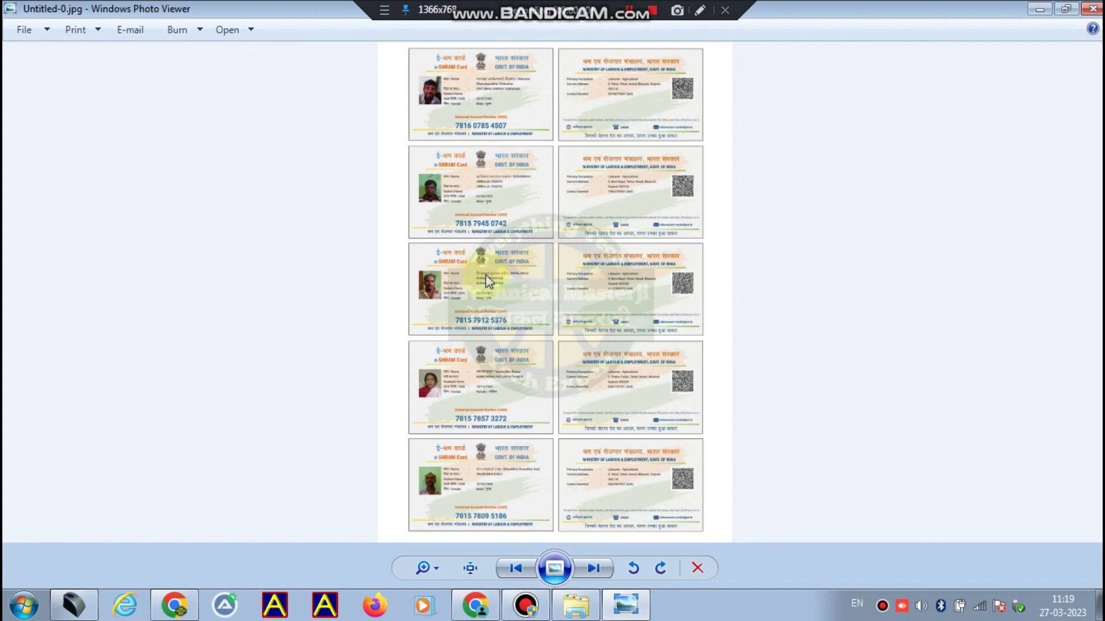
Close the first image, review Untitled-1.jpg, then close it and the action eshram folder.
{"action": "left_click", "coordinate": [1092, 8]}
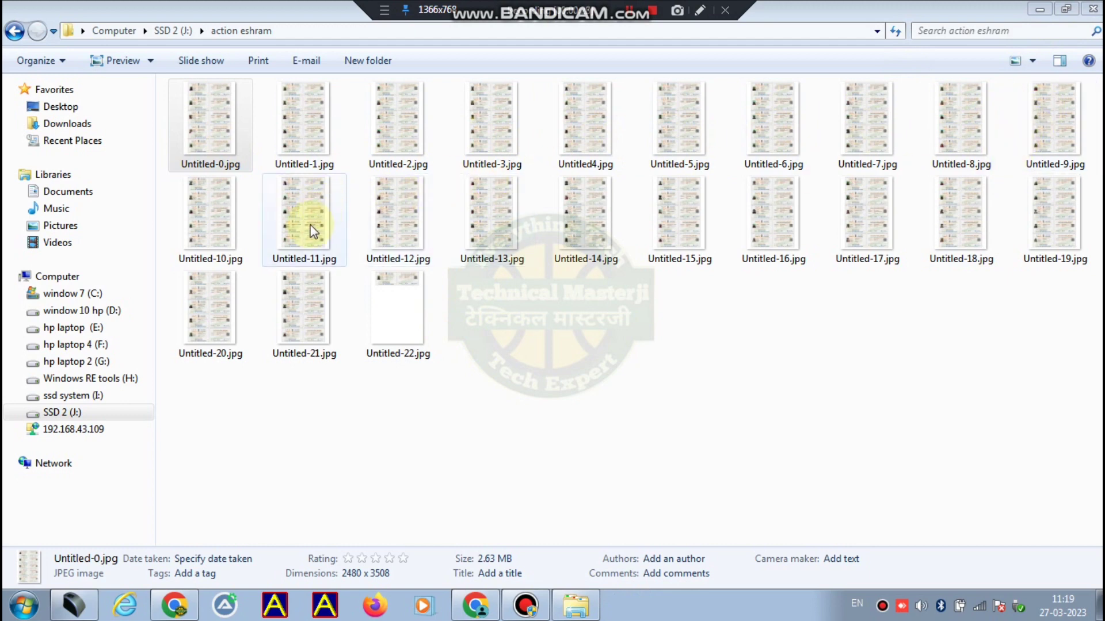
{"action": "double_click", "coordinate": [339, 125]}
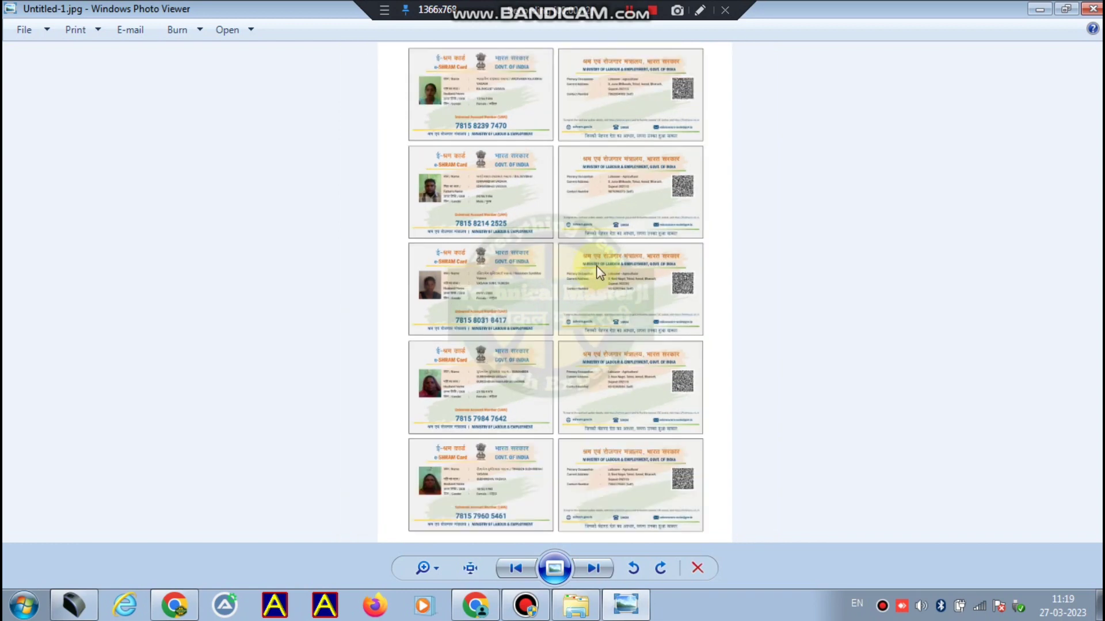
{"action": "left_click", "coordinate": [1094, 9]}
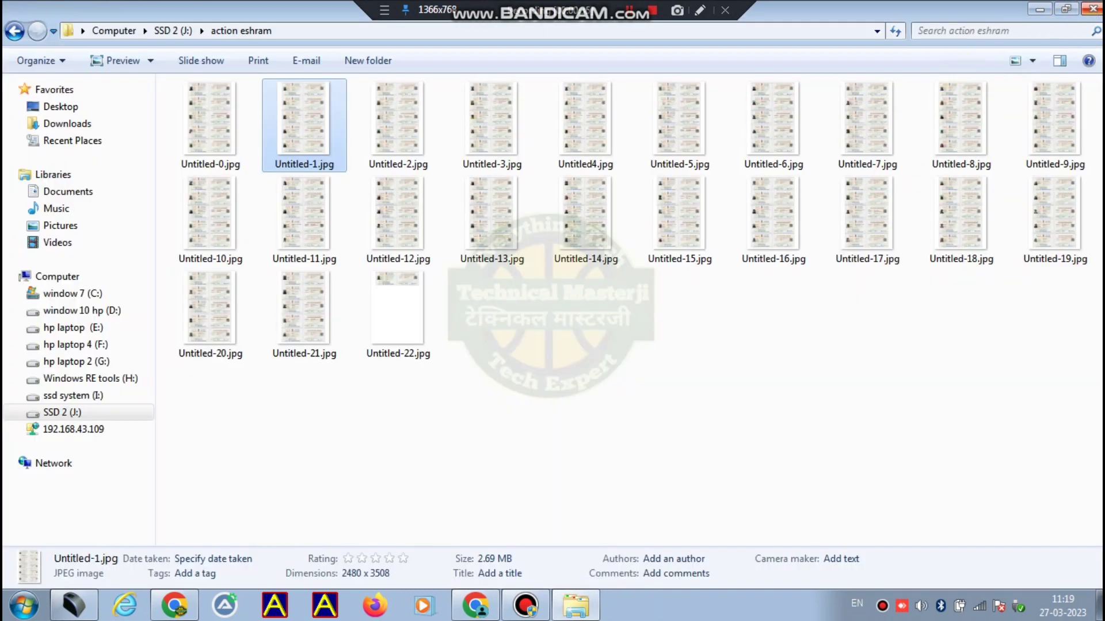
{"action": "left_click", "coordinate": [1094, 7]}
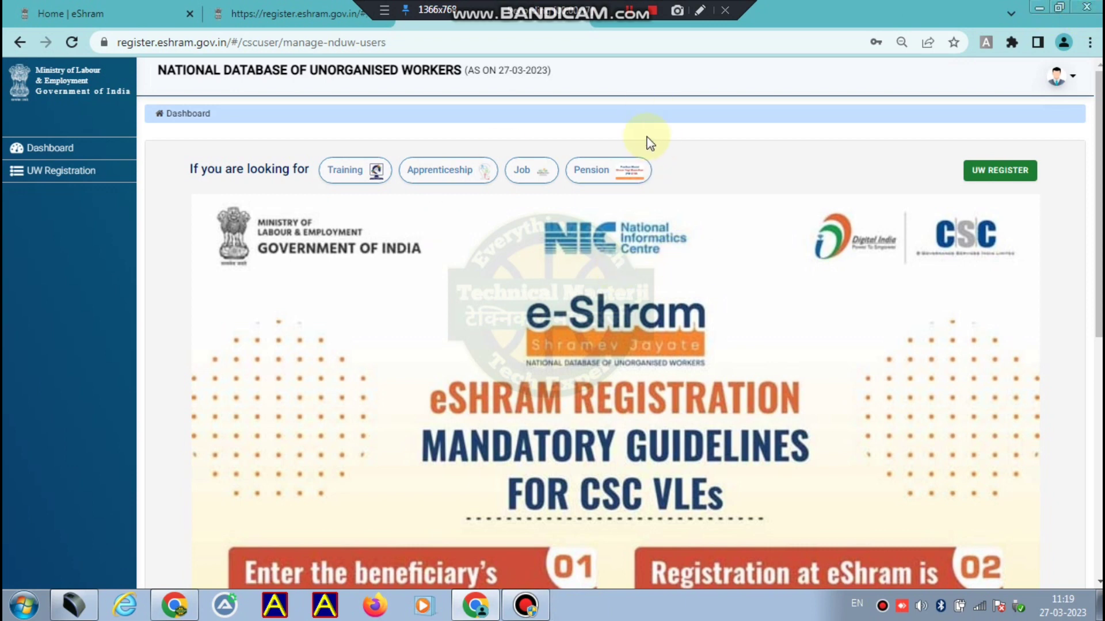
Search Google for 'EFPS LOGIN' in a new browser tab.
{"action": "left_click", "coordinate": [606, 24]}
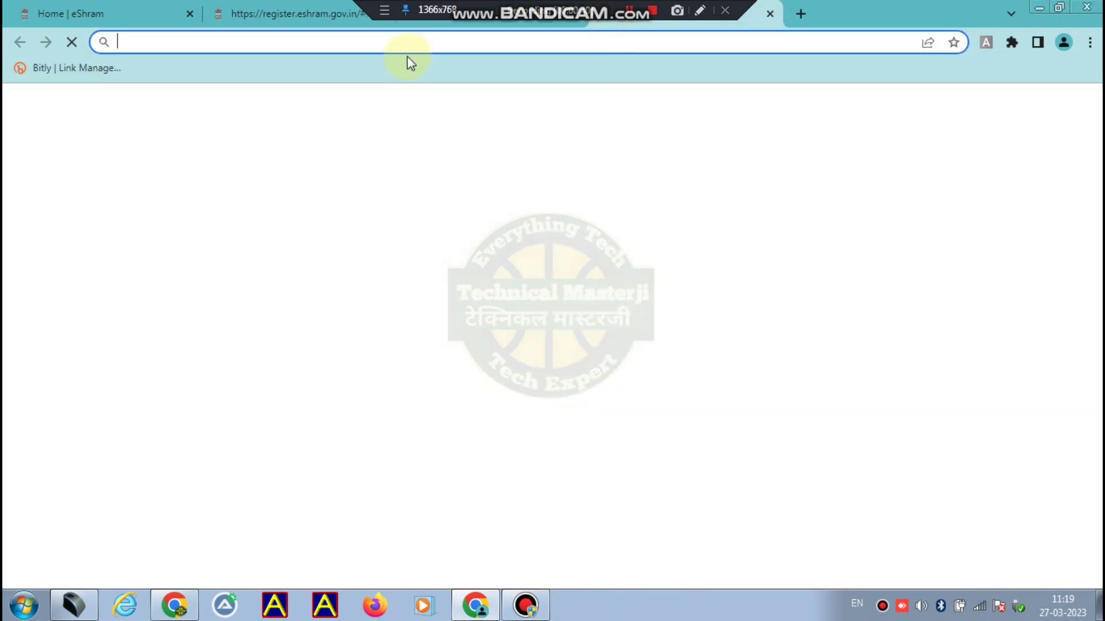
{"action": "left_click", "coordinate": [431, 42]}
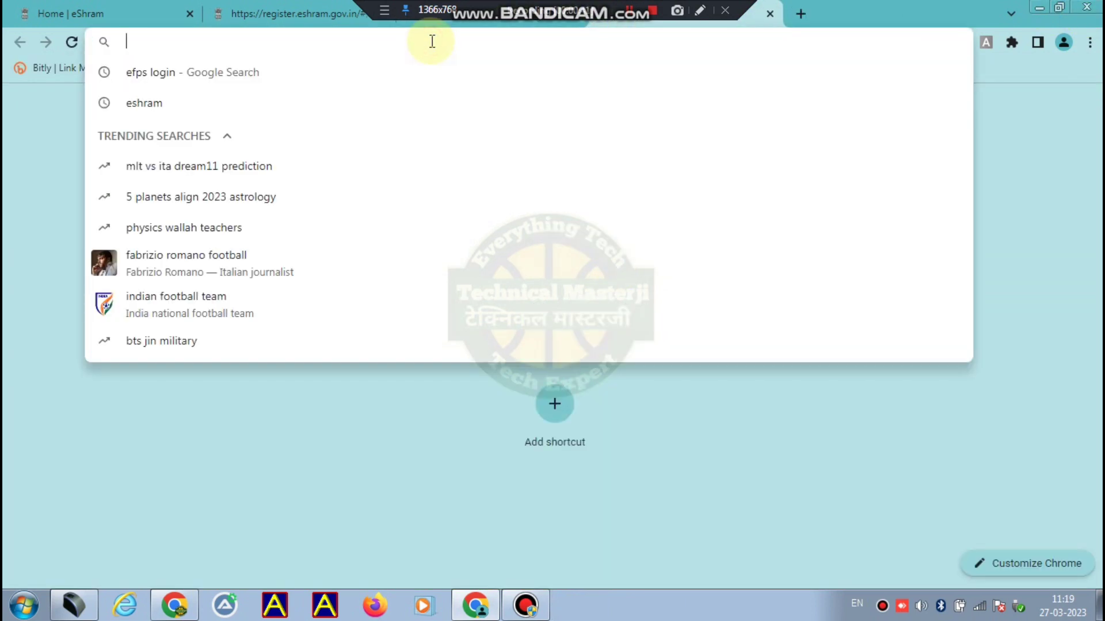
{"action": "type", "text": "EFPS"}
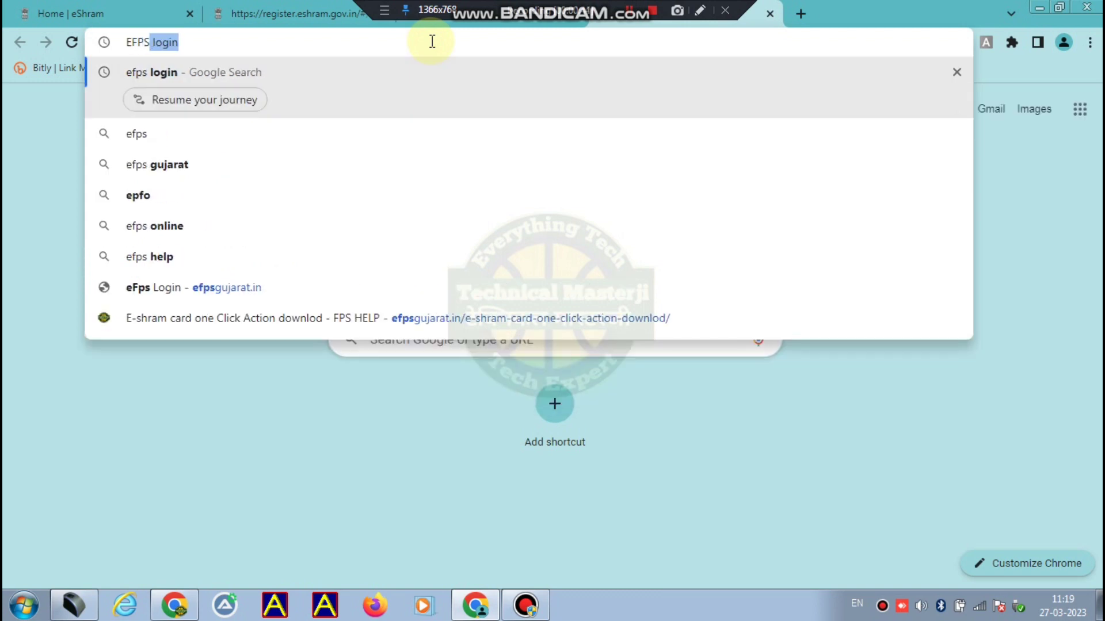
{"action": "type", "text": "N"}
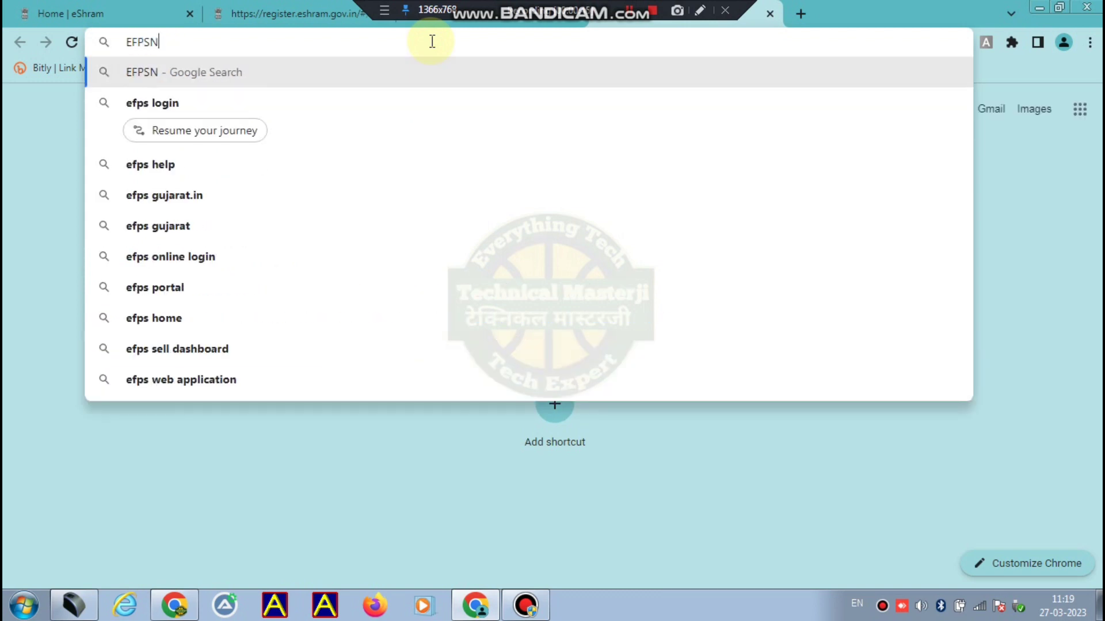
{"action": "key", "text": "BackSpace"}
{"action": "key", "text": "BackSpace"}
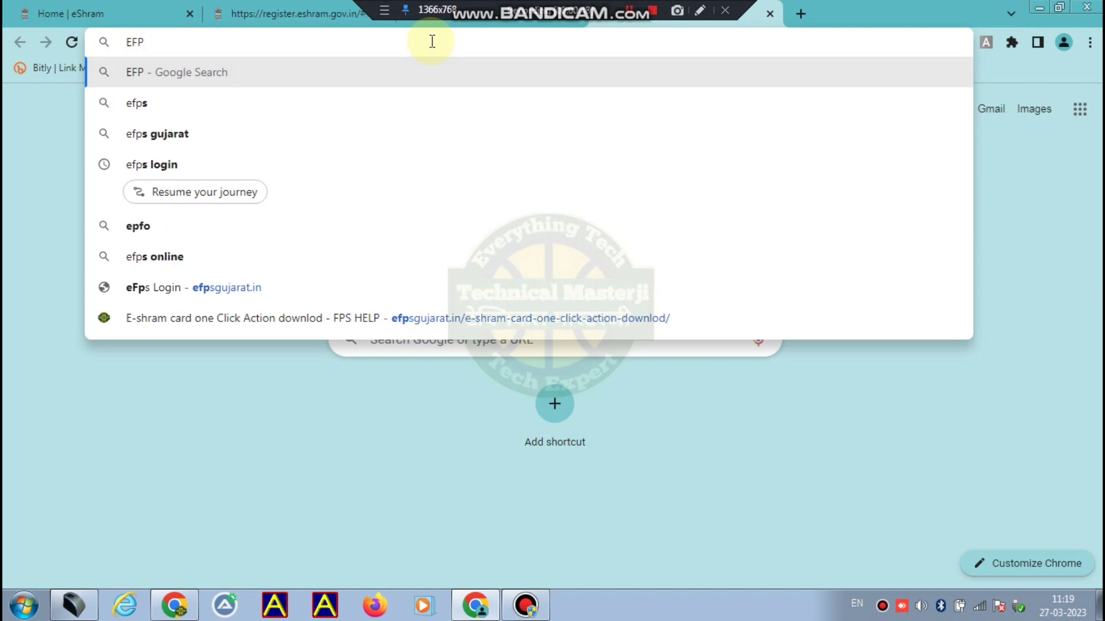
{"action": "type", "text": "S LOG"}
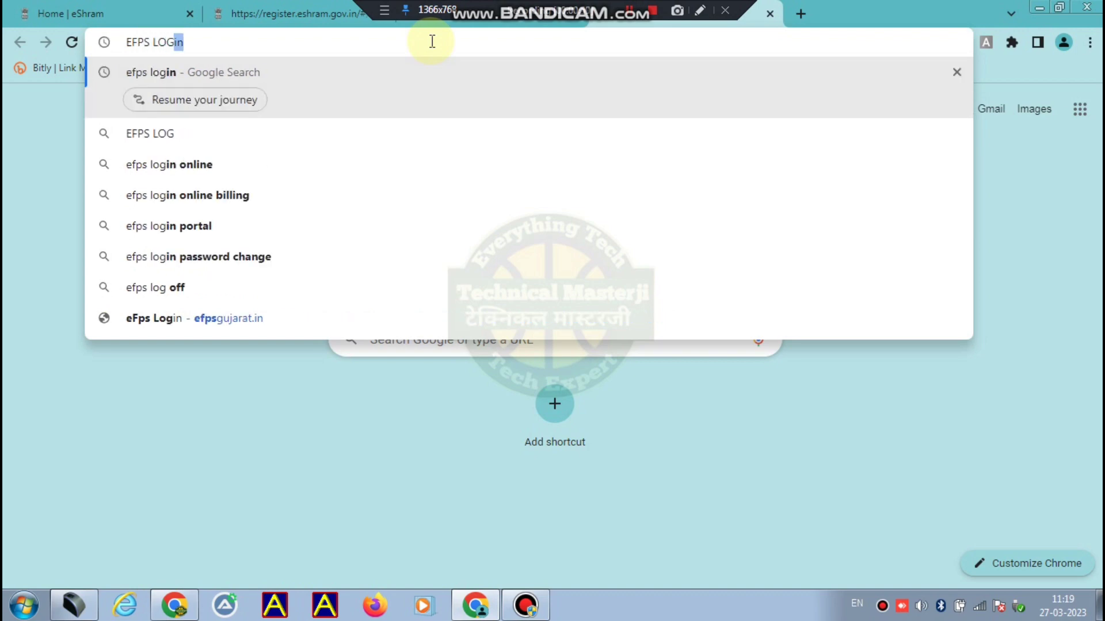
{"action": "type", "text": "IN"}
{"action": "key", "text": "Return"}
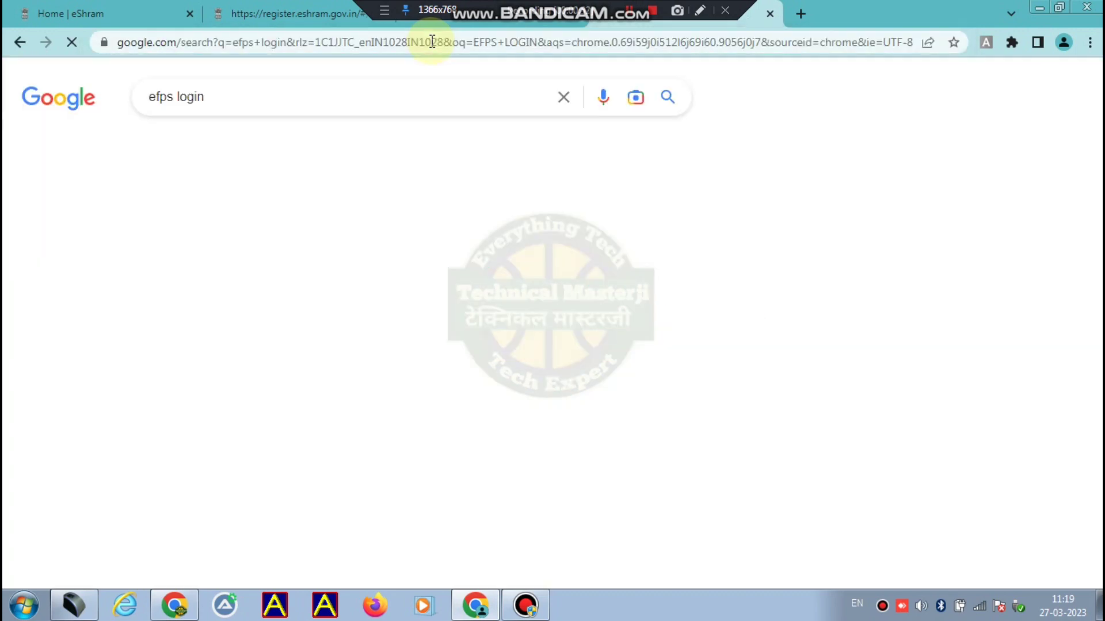
Scroll the efps login results and close an extra window.
{"action": "scroll", "coordinate": [283, 225], "scroll_direction": "down", "scroll_amount": 1}
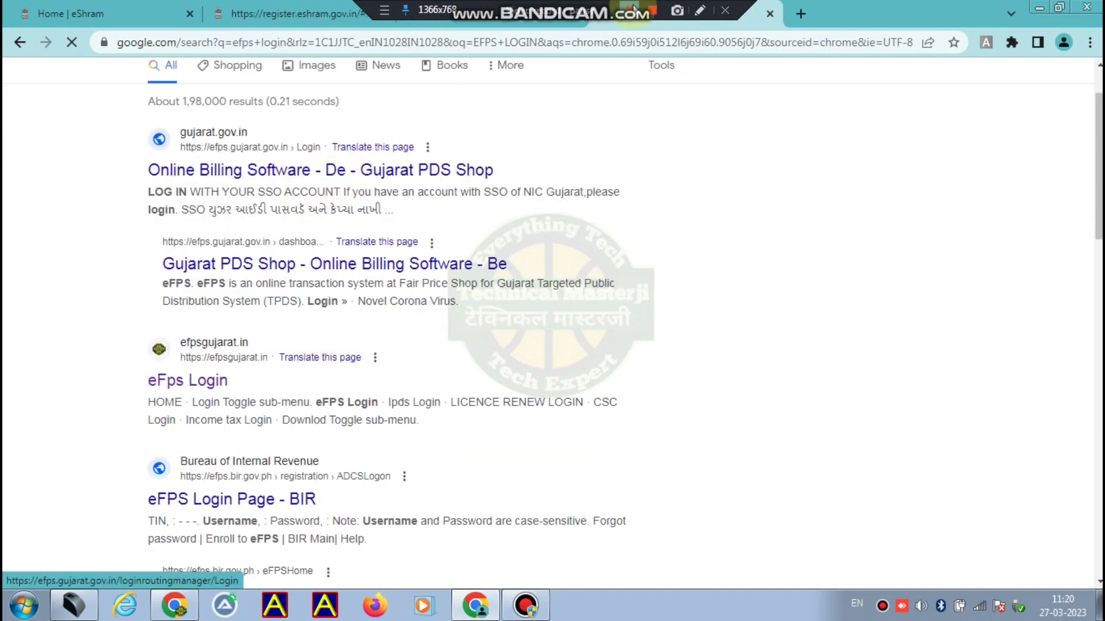
{"action": "left_click", "coordinate": [696, 14]}
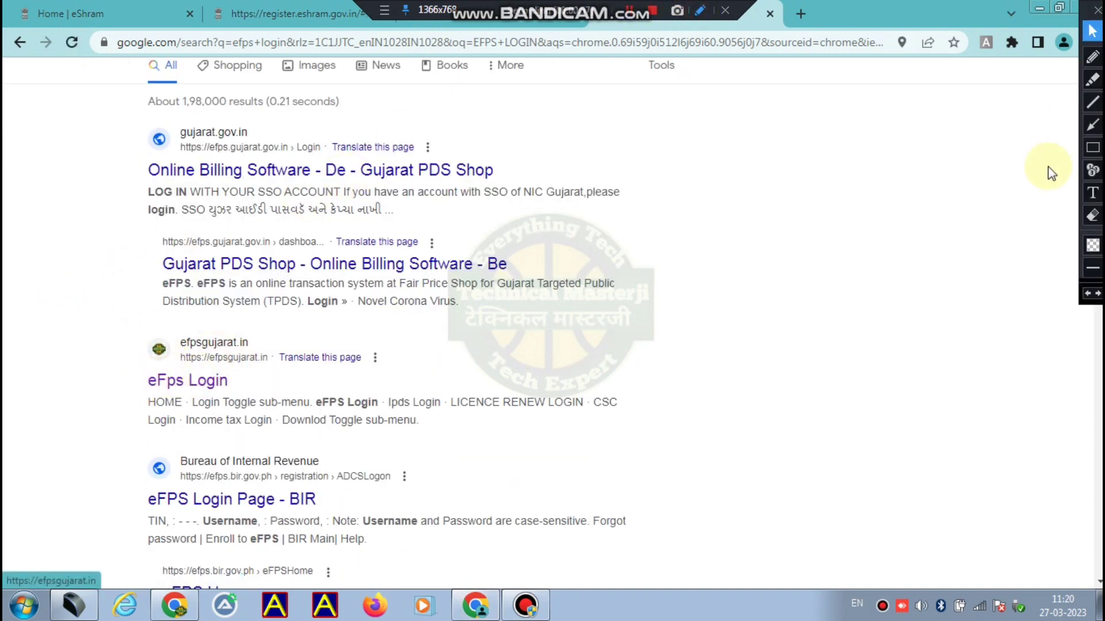
{"action": "left_click", "coordinate": [1093, 147]}
{"action": "mouse_move", "coordinate": [131, 325]}
{"action": "left_mouse_down"}
{"action": "mouse_move", "coordinate": [341, 413]}
{"action": "mouse_move", "coordinate": [663, 461]}
{"action": "left_mouse_up"}
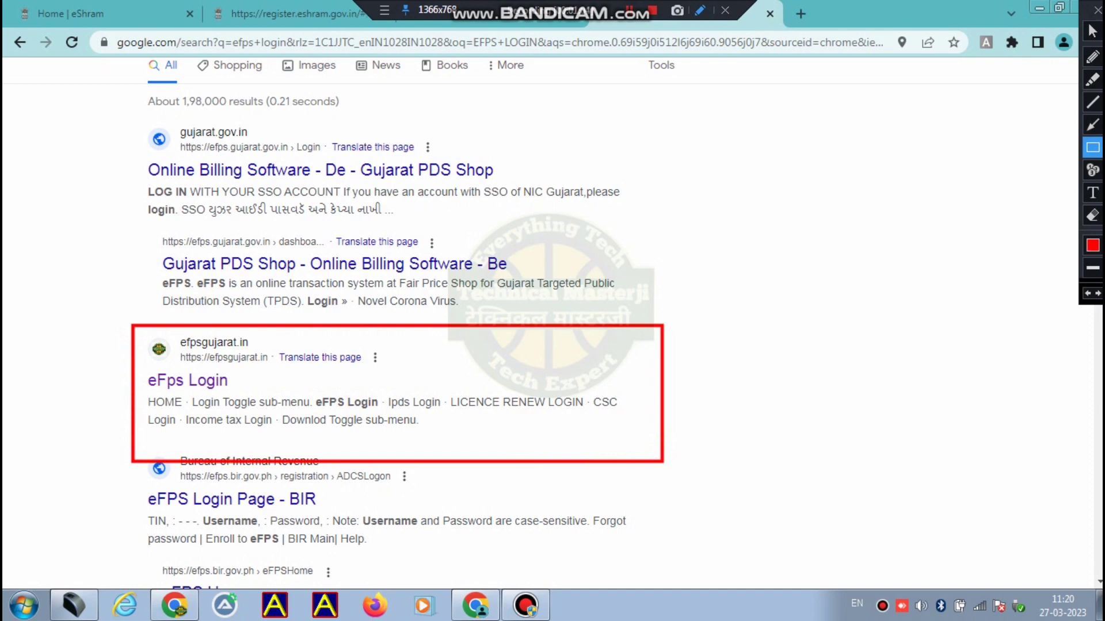
{"action": "left_click", "coordinate": [1096, 9]}
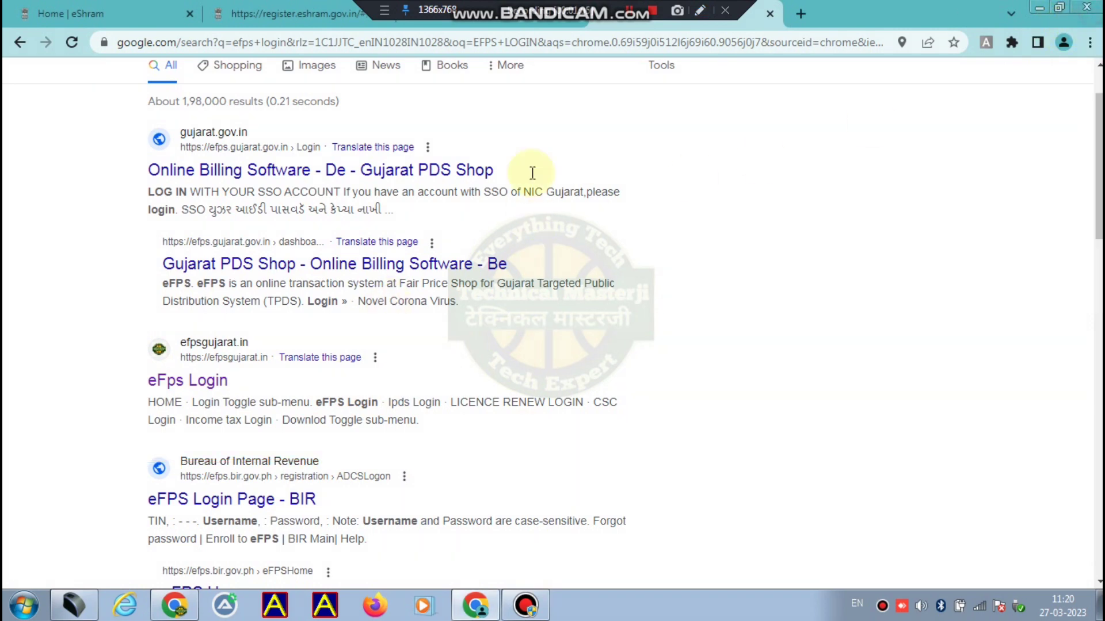
Open the eFps Login result and scroll the blog to the 'E-shram card one Click Action downlod' post.
{"action": "left_click", "coordinate": [211, 384]}
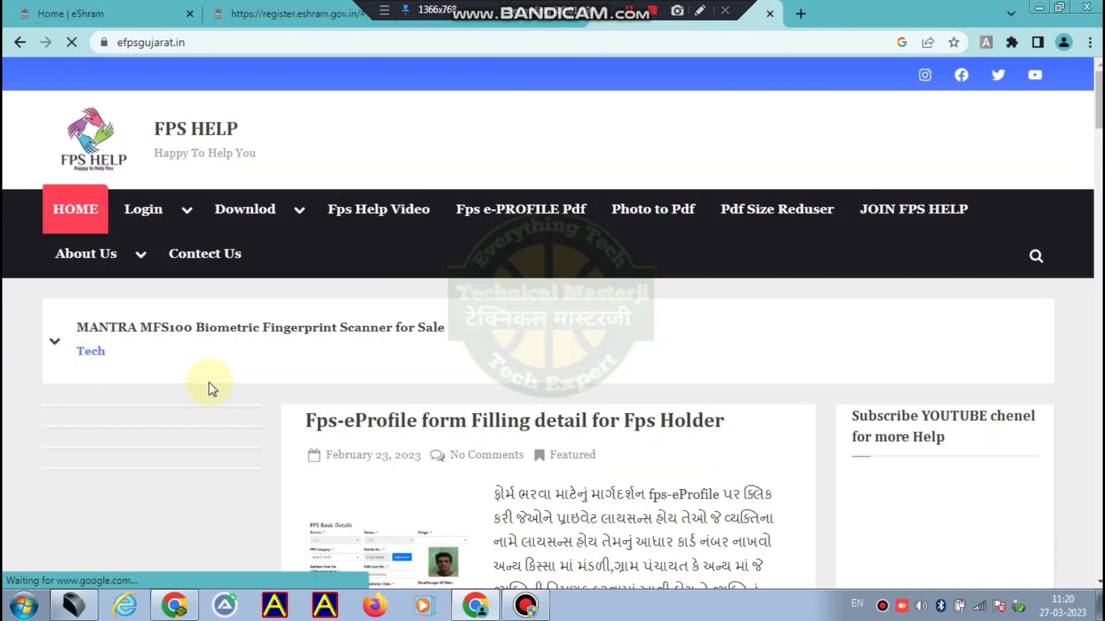
{"action": "scroll", "coordinate": [360, 320], "scroll_direction": "down", "scroll_amount": 1}
{"action": "scroll", "coordinate": [360, 320], "scroll_direction": "down", "scroll_amount": 2}
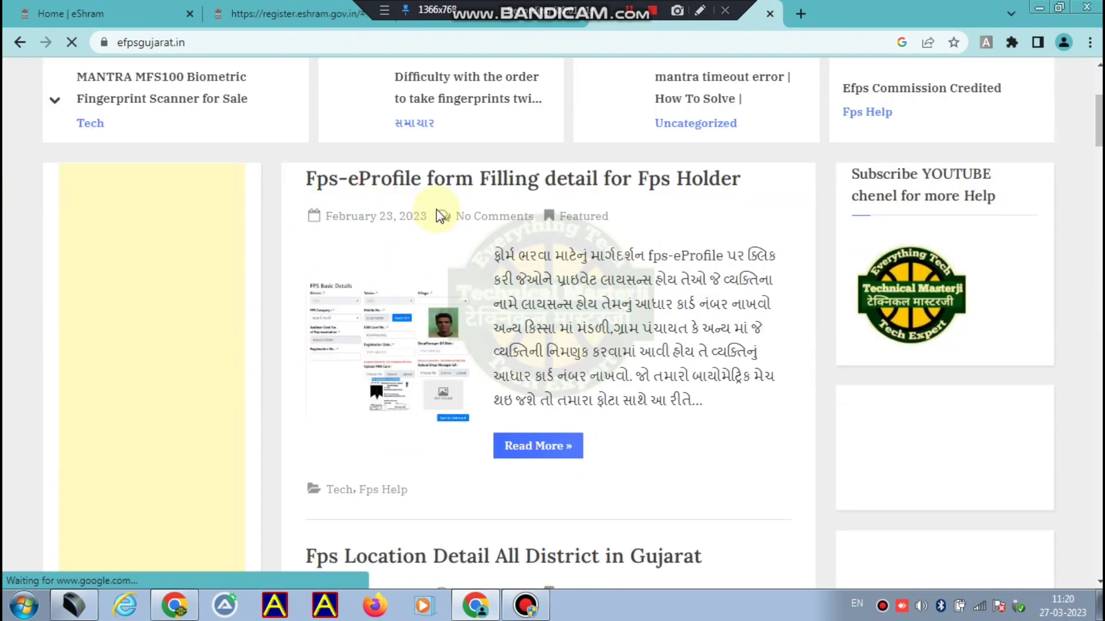
{"action": "scroll", "coordinate": [437, 217], "scroll_direction": "down", "scroll_amount": 3}
{"action": "scroll", "coordinate": [436, 217], "scroll_direction": "down", "scroll_amount": 3}
{"action": "scroll", "coordinate": [435, 217], "scroll_direction": "down", "scroll_amount": 2}
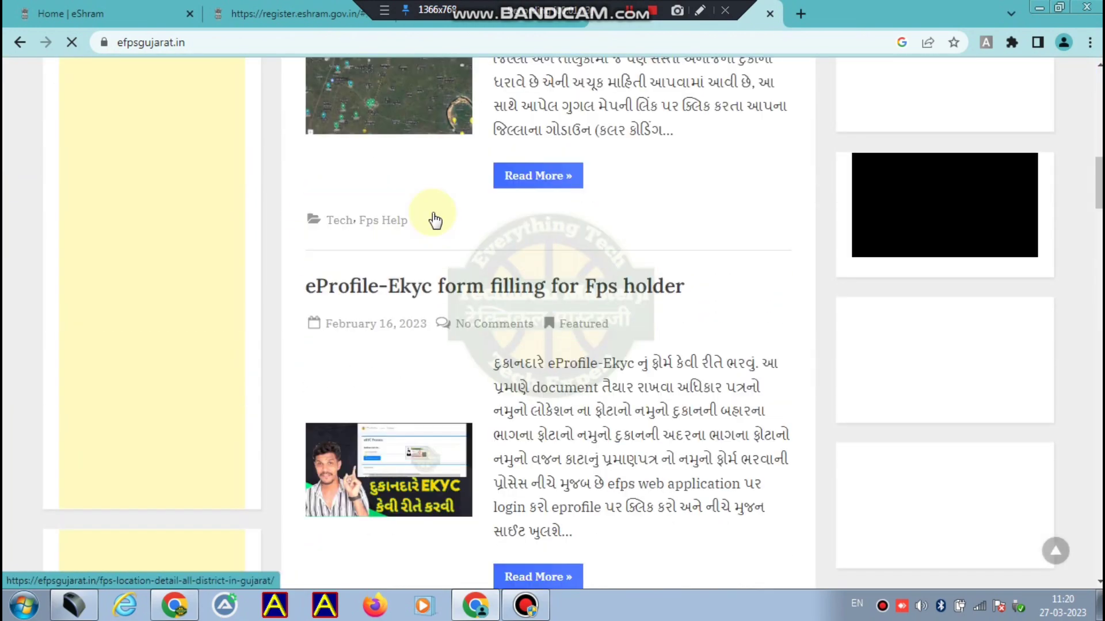
{"action": "scroll", "coordinate": [435, 219], "scroll_direction": "down", "scroll_amount": 2}
{"action": "scroll", "coordinate": [430, 219], "scroll_direction": "down", "scroll_amount": 3}
{"action": "scroll", "coordinate": [430, 219], "scroll_direction": "down", "scroll_amount": 3}
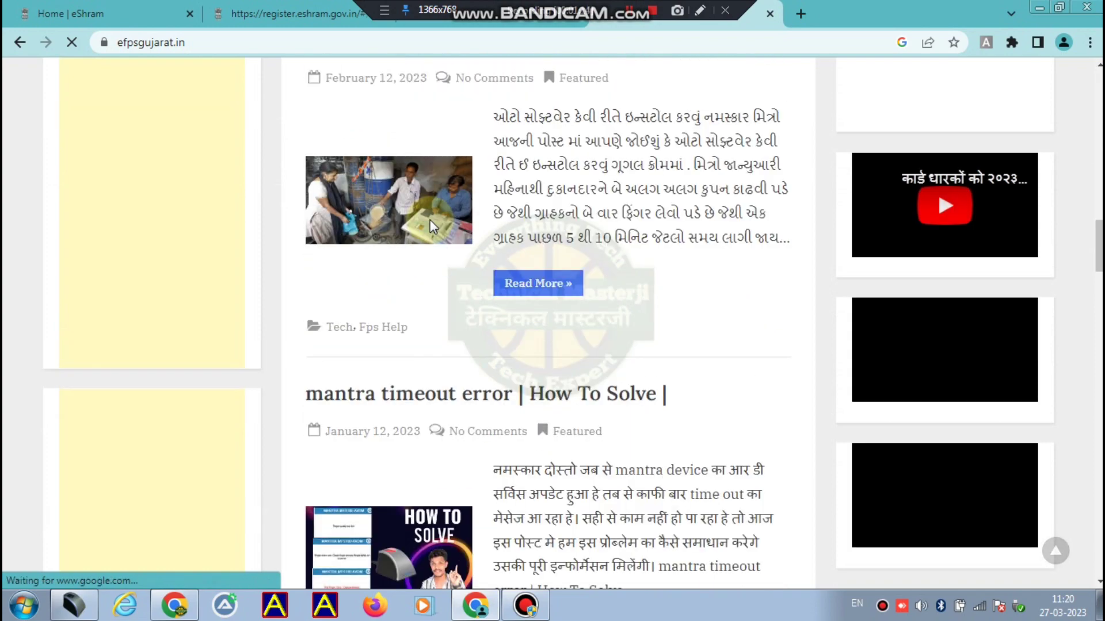
{"action": "scroll", "coordinate": [430, 220], "scroll_direction": "down", "scroll_amount": 6}
{"action": "scroll", "coordinate": [429, 220], "scroll_direction": "down", "scroll_amount": 1}
{"action": "scroll", "coordinate": [430, 220], "scroll_direction": "down", "scroll_amount": 5}
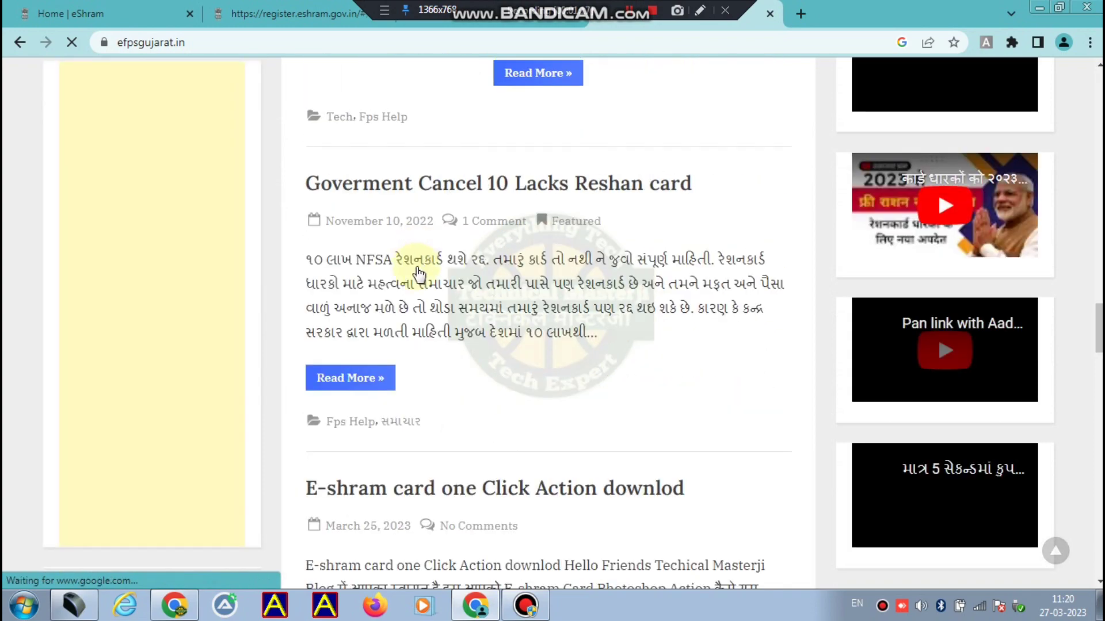
{"action": "scroll", "coordinate": [322, 333], "scroll_direction": "down", "scroll_amount": 2}
{"action": "scroll", "coordinate": [527, 345], "scroll_direction": "down", "scroll_amount": 1}
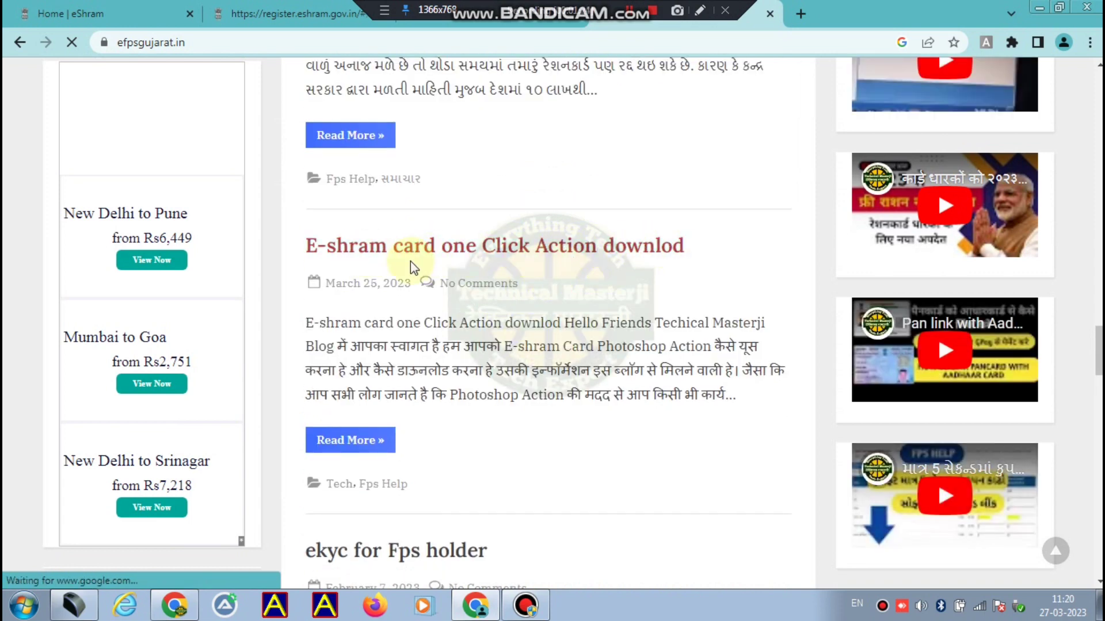
Open the 'E-shram card one Click Action downlod' post and zoom the page to 90%.
{"action": "left_click", "coordinate": [468, 253]}
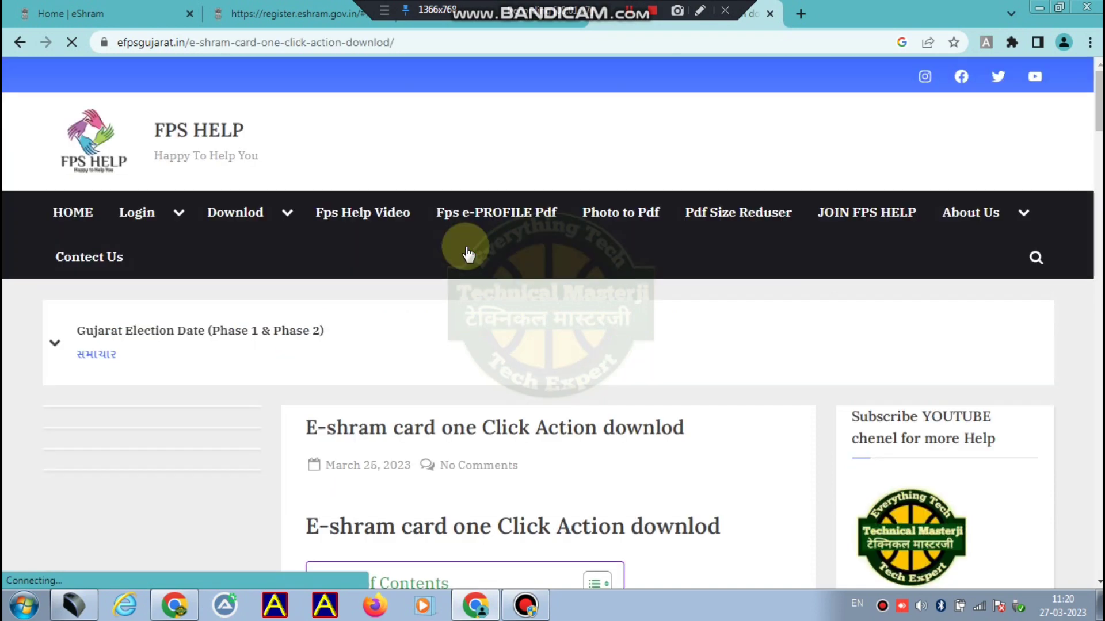
{"action": "key", "text": "ctrl+minus"}
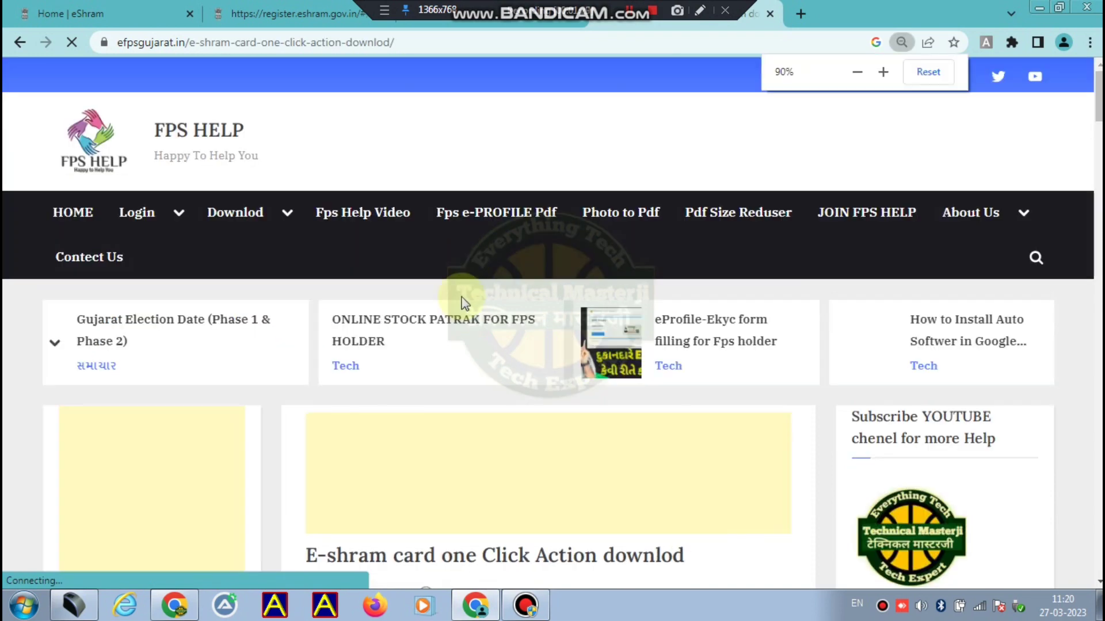
{"action": "scroll", "coordinate": [500, 311], "scroll_direction": "down", "scroll_amount": 4}
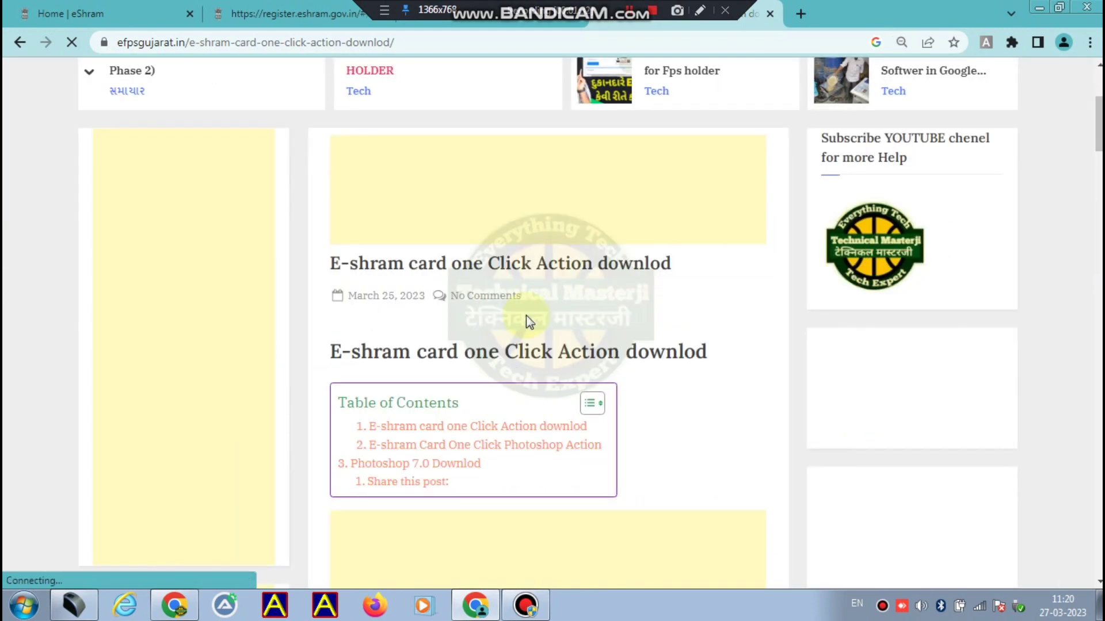
{"action": "scroll", "coordinate": [599, 276], "scroll_direction": "up", "scroll_amount": 3}
{"action": "scroll", "coordinate": [598, 279], "scroll_direction": "down", "scroll_amount": 3}
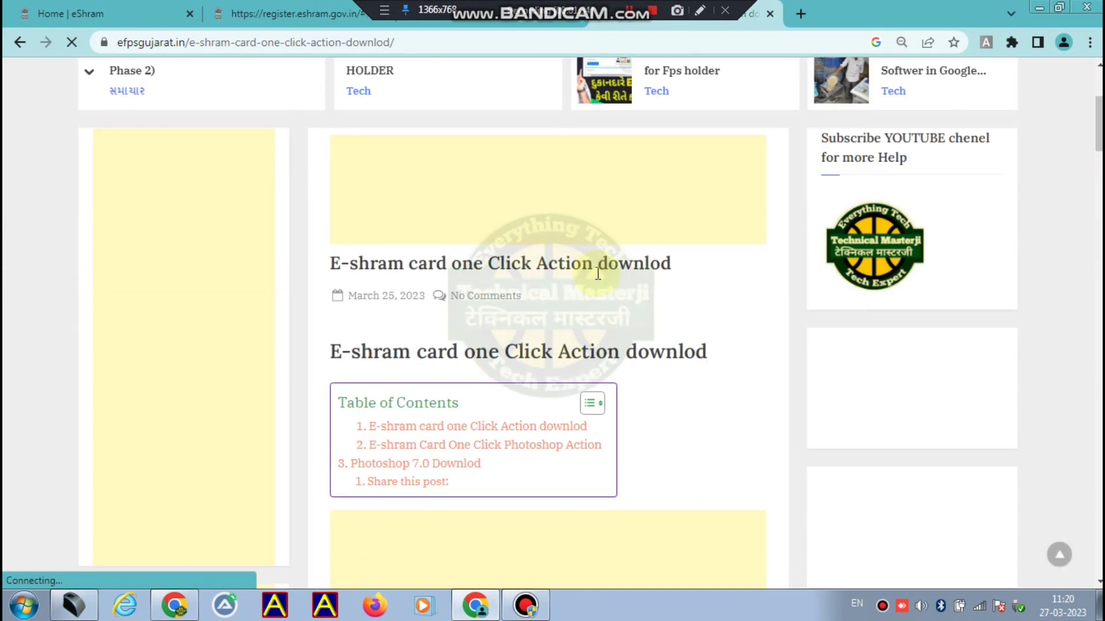
{"action": "scroll", "coordinate": [593, 264], "scroll_direction": "down", "scroll_amount": 3}
Scroll to the One Click Photoshop Action section and follow its 'Click Hear To Downlod' link.
{"action": "scroll", "coordinate": [555, 247], "scroll_direction": "down", "scroll_amount": 4}
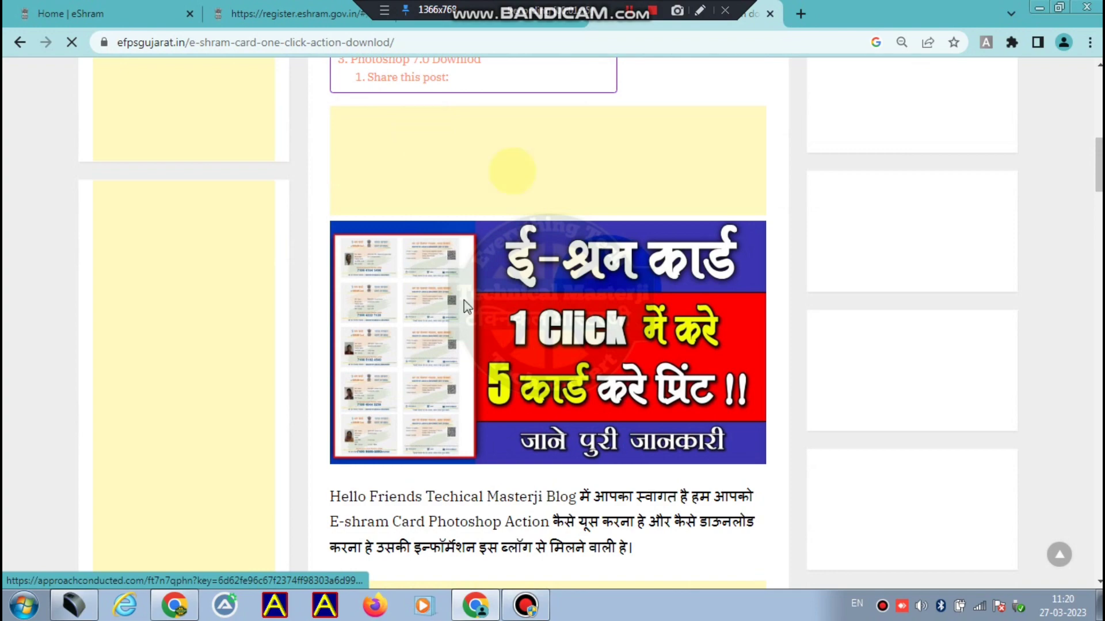
{"action": "scroll", "coordinate": [461, 301], "scroll_direction": "down", "scroll_amount": 5}
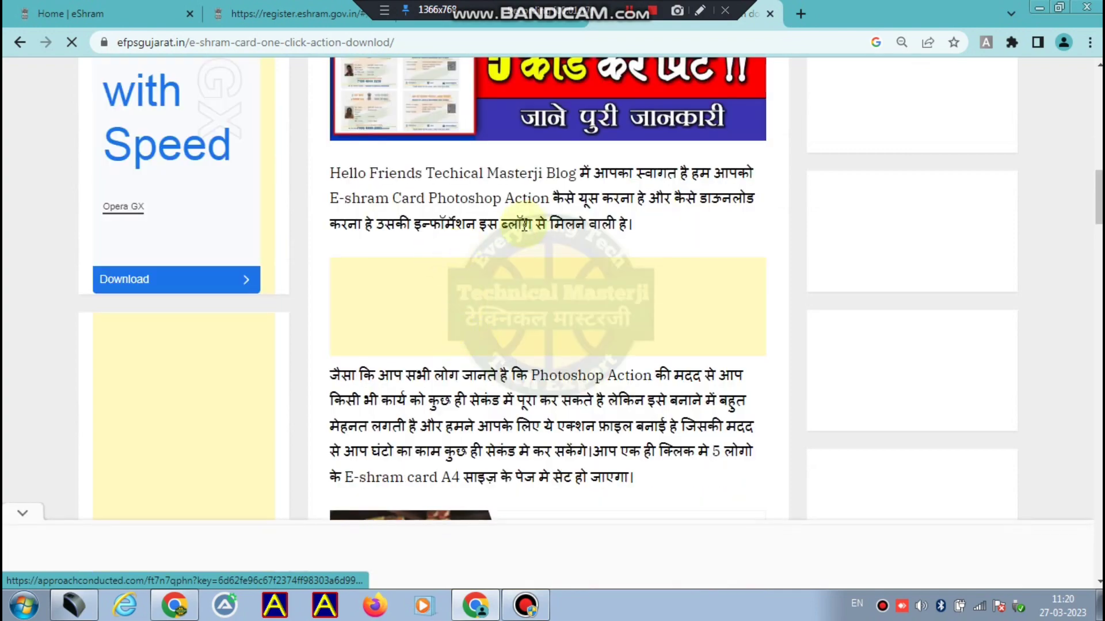
{"action": "scroll", "coordinate": [521, 224], "scroll_direction": "down", "scroll_amount": 2}
{"action": "scroll", "coordinate": [522, 242], "scroll_direction": "down", "scroll_amount": 4}
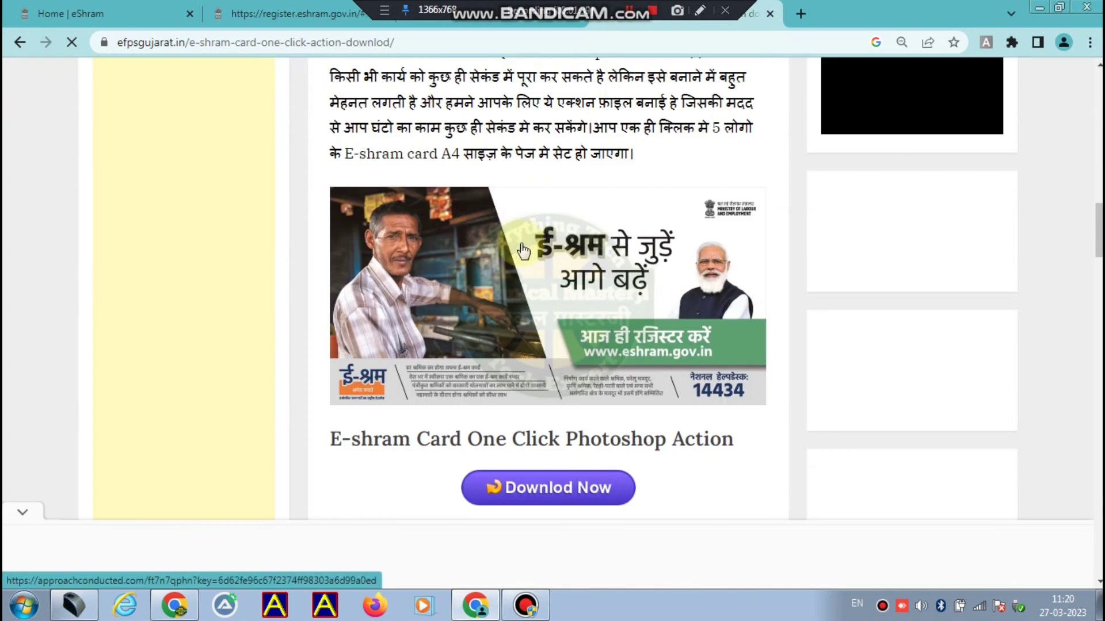
{"action": "scroll", "coordinate": [522, 250], "scroll_direction": "down", "scroll_amount": 1}
{"action": "left_click", "coordinate": [614, 409]}
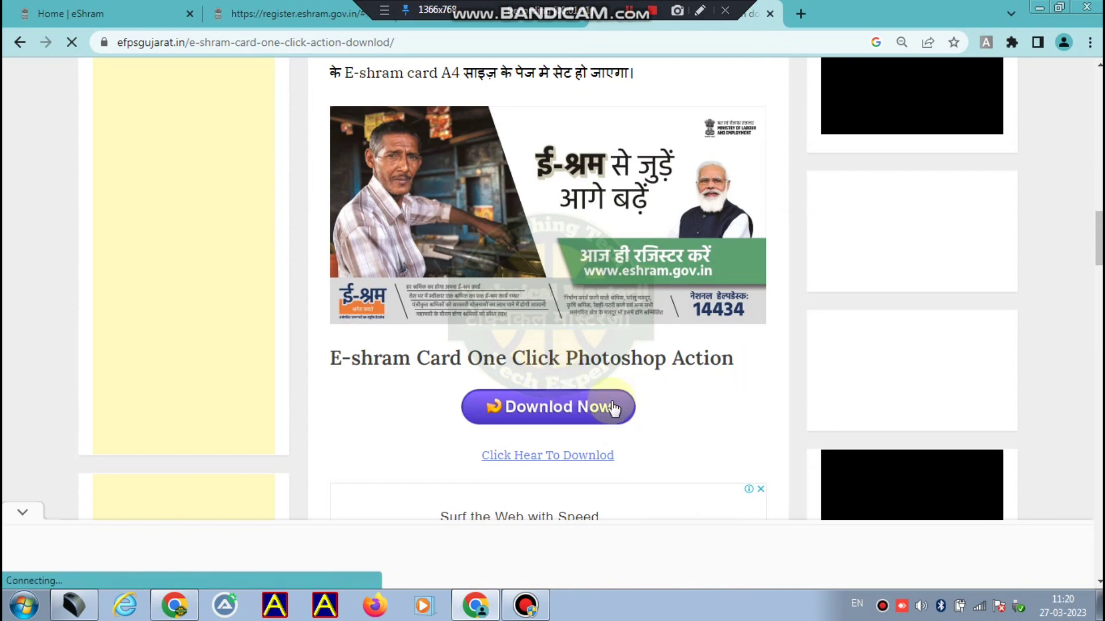
{"action": "left_click", "coordinate": [584, 466]}
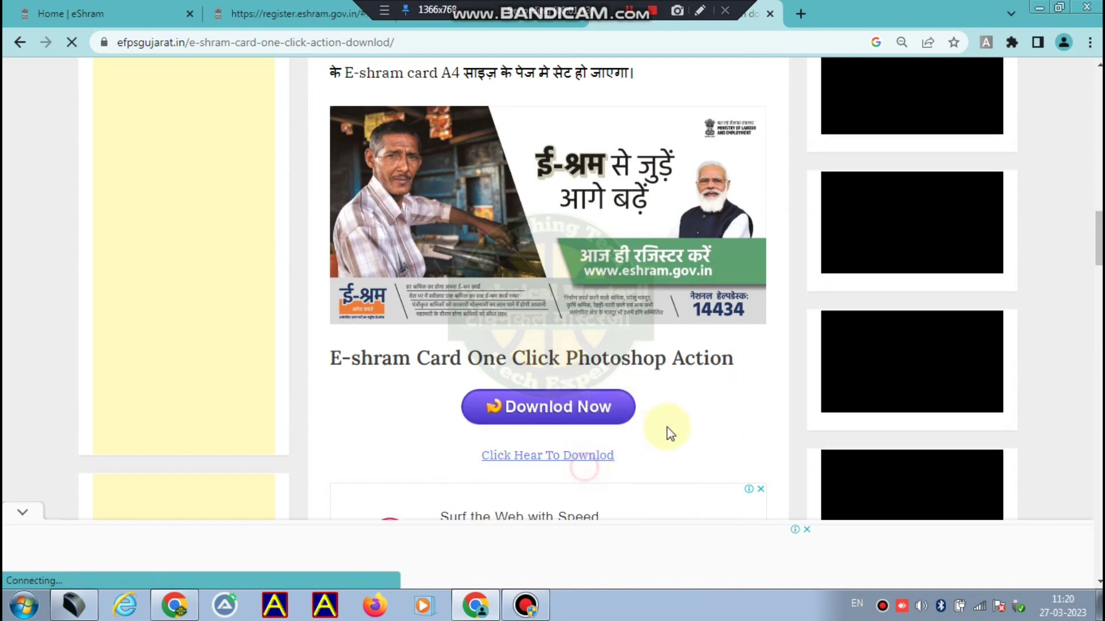
Download '5-e-shram A4 size By Technical Masterji.atn' from Google Drive, then close the Drive tab.
{"action": "left_click", "coordinate": [623, 465]}
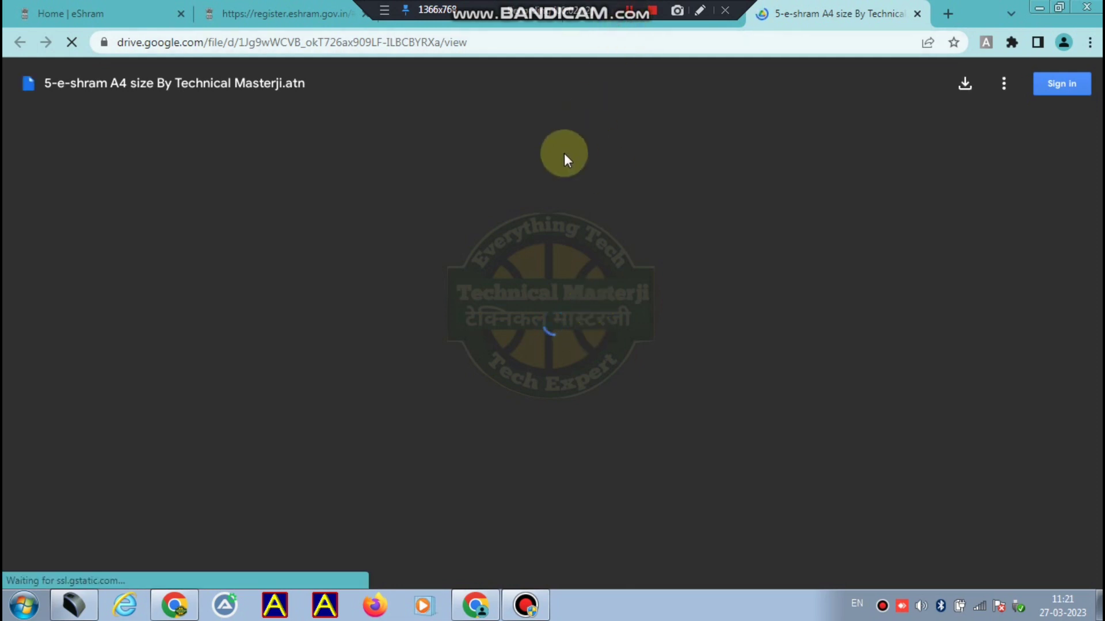
{"action": "left_click", "coordinate": [963, 90]}
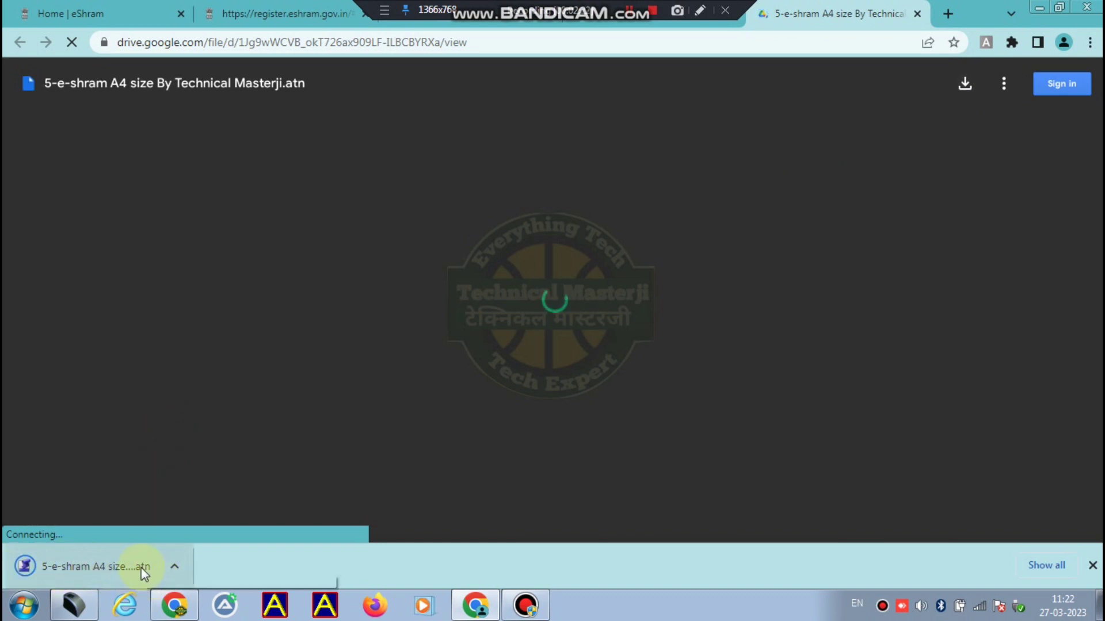
{"action": "left_click", "coordinate": [916, 16]}
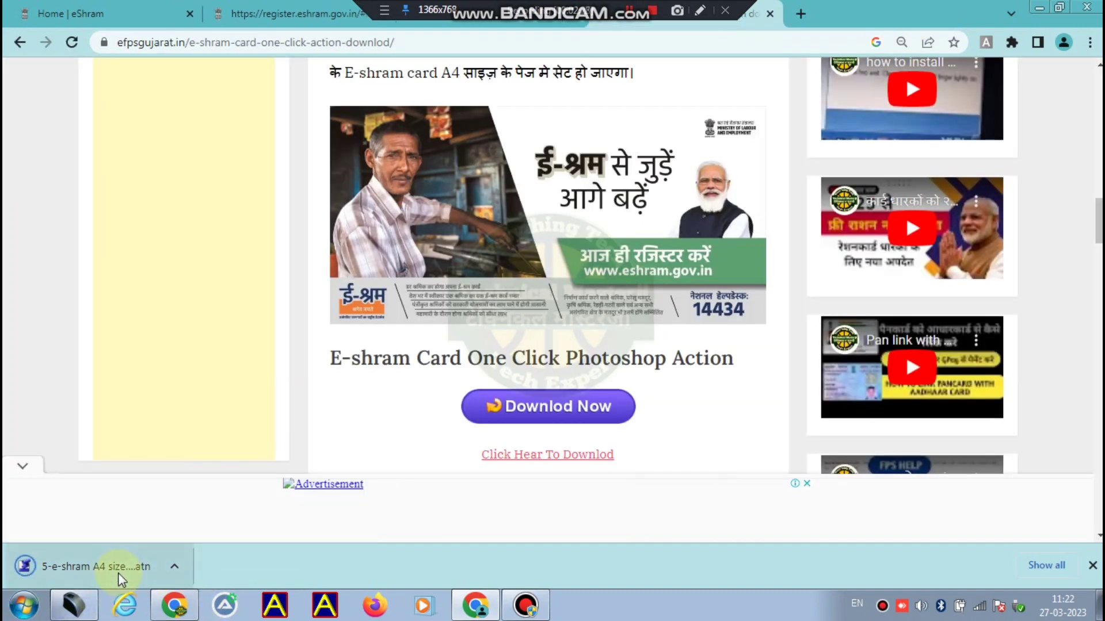
Scroll the blog down to the Photoshop 7.0 Download section.
{"action": "left_click", "coordinate": [24, 605]}
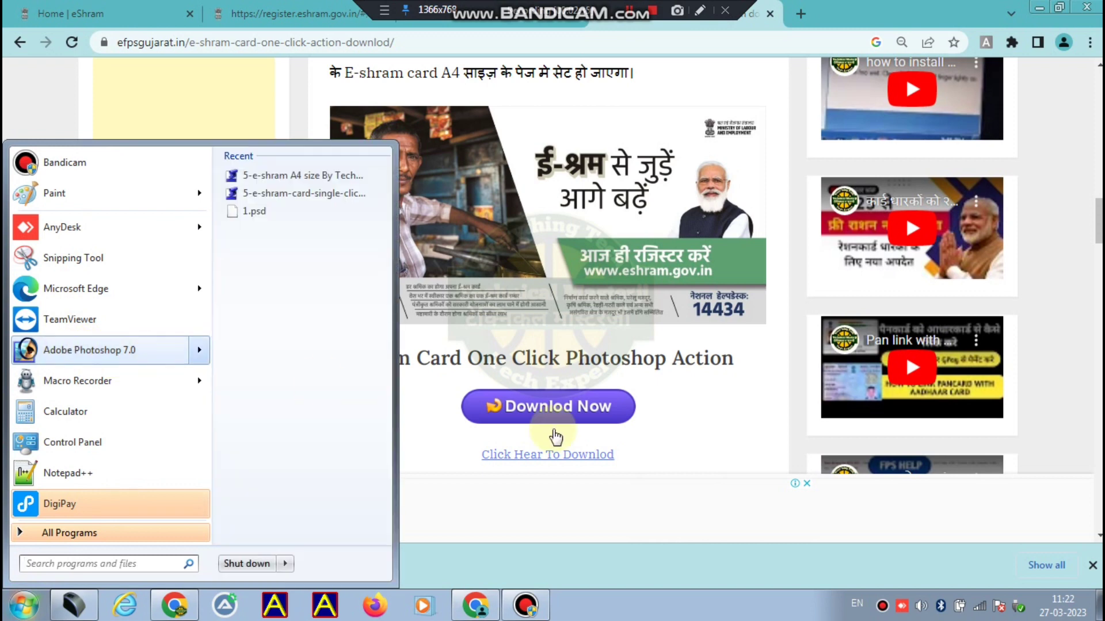
{"action": "mouse_move", "coordinate": [90, 350]}
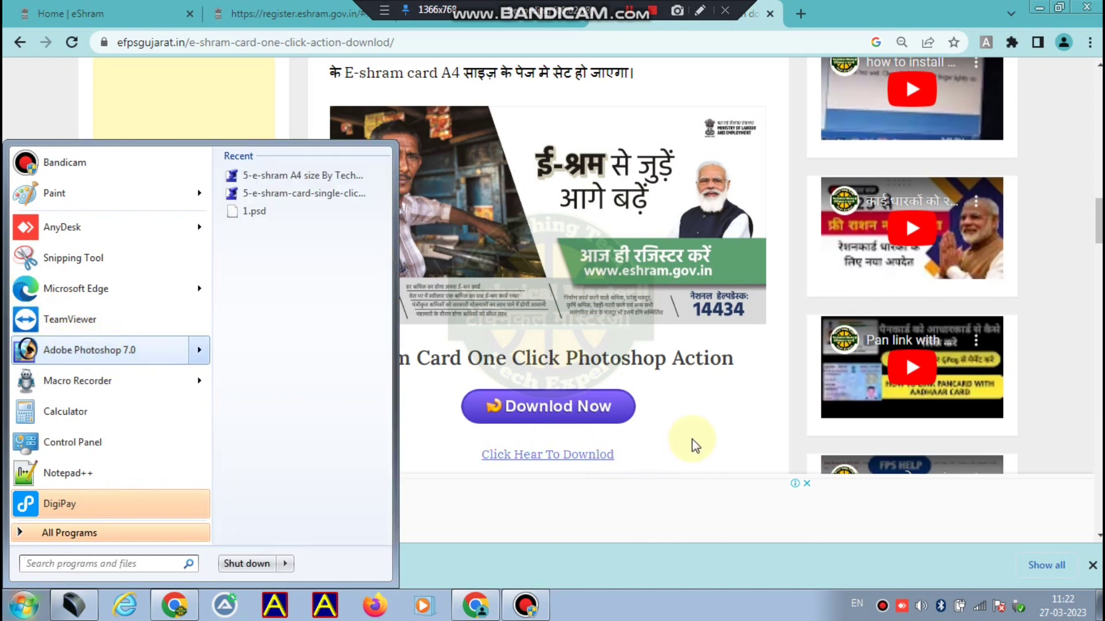
{"action": "left_click", "coordinate": [763, 361]}
{"action": "scroll", "coordinate": [763, 362], "scroll_direction": "down", "scroll_amount": 5}
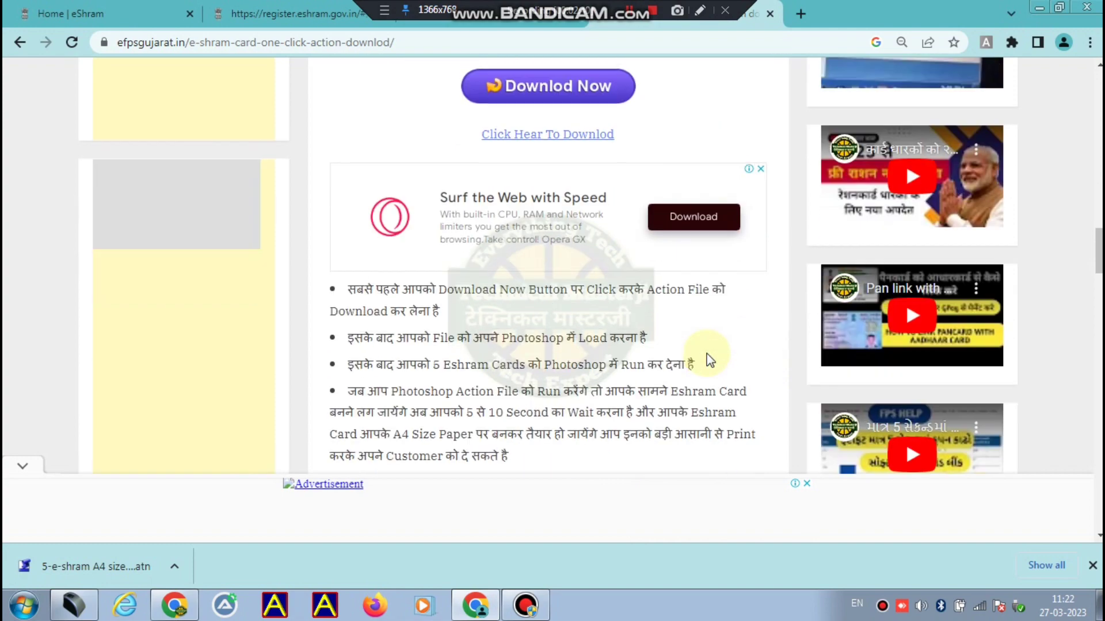
{"action": "scroll", "coordinate": [706, 354], "scroll_direction": "down", "scroll_amount": 2}
{"action": "scroll", "coordinate": [706, 353], "scroll_direction": "down", "scroll_amount": 4}
{"action": "scroll", "coordinate": [709, 357], "scroll_direction": "down", "scroll_amount": 3}
{"action": "scroll", "coordinate": [702, 346], "scroll_direction": "up", "scroll_amount": 3}
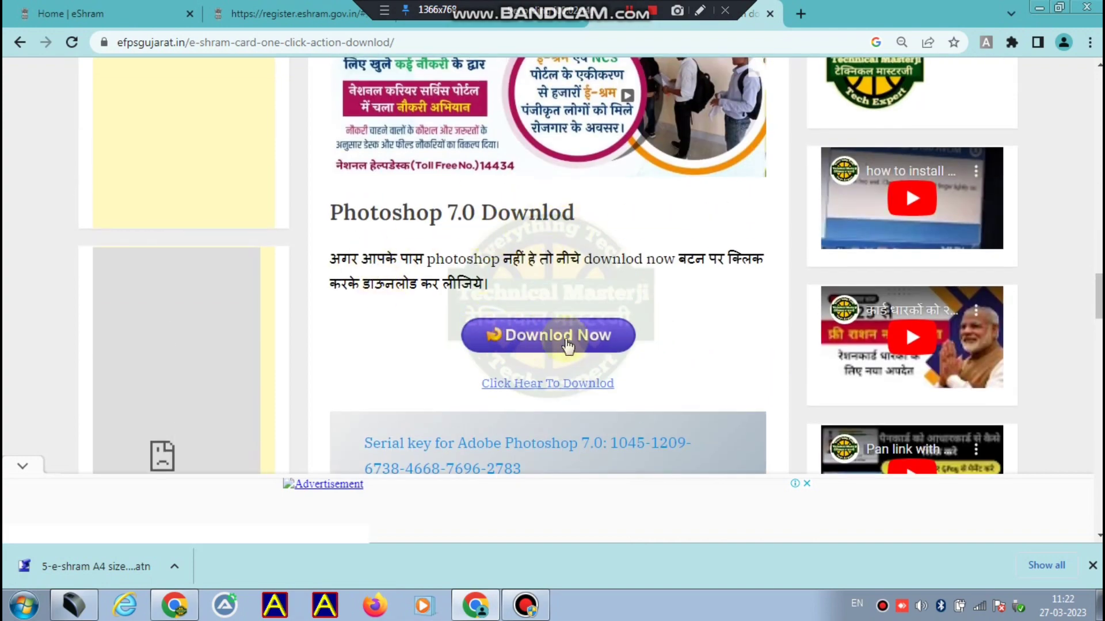
{"action": "scroll", "coordinate": [574, 335], "scroll_direction": "down", "scroll_amount": 1}
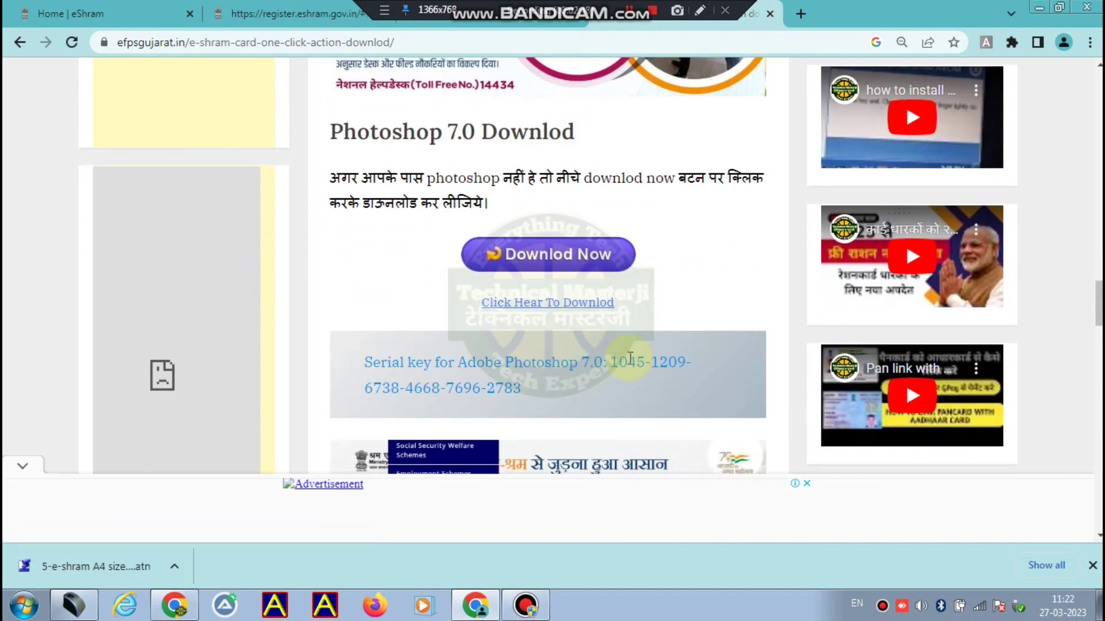
Select the Photoshop 7.0 serial key, then launch Adobe Photoshop 7.0 from the Start menu.
{"action": "mouse_move", "coordinate": [615, 361]}
{"action": "left_mouse_down"}
{"action": "mouse_move", "coordinate": [707, 377]}
{"action": "mouse_move", "coordinate": [551, 394]}
{"action": "left_mouse_up"}
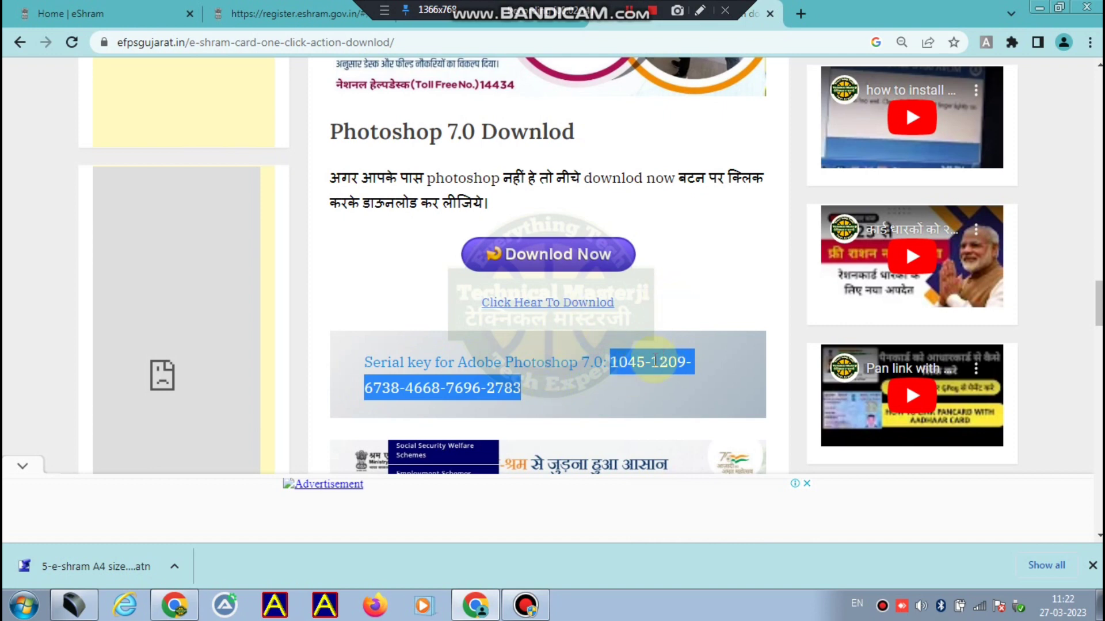
{"action": "left_click", "coordinate": [701, 299]}
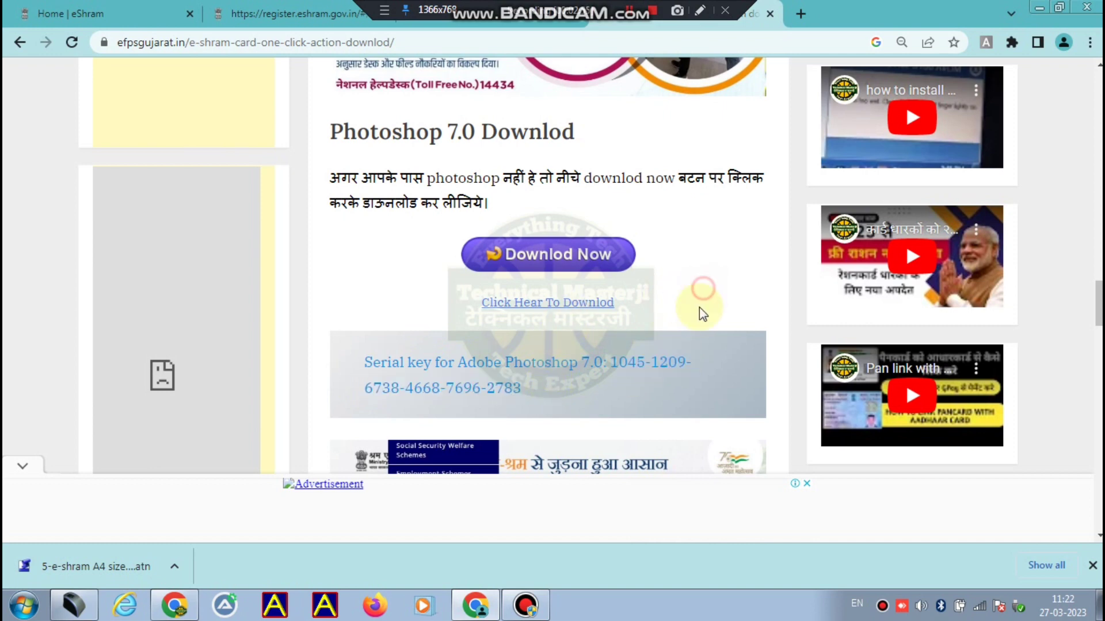
{"action": "left_click", "coordinate": [22, 607]}
{"action": "left_click", "coordinate": [80, 350]}
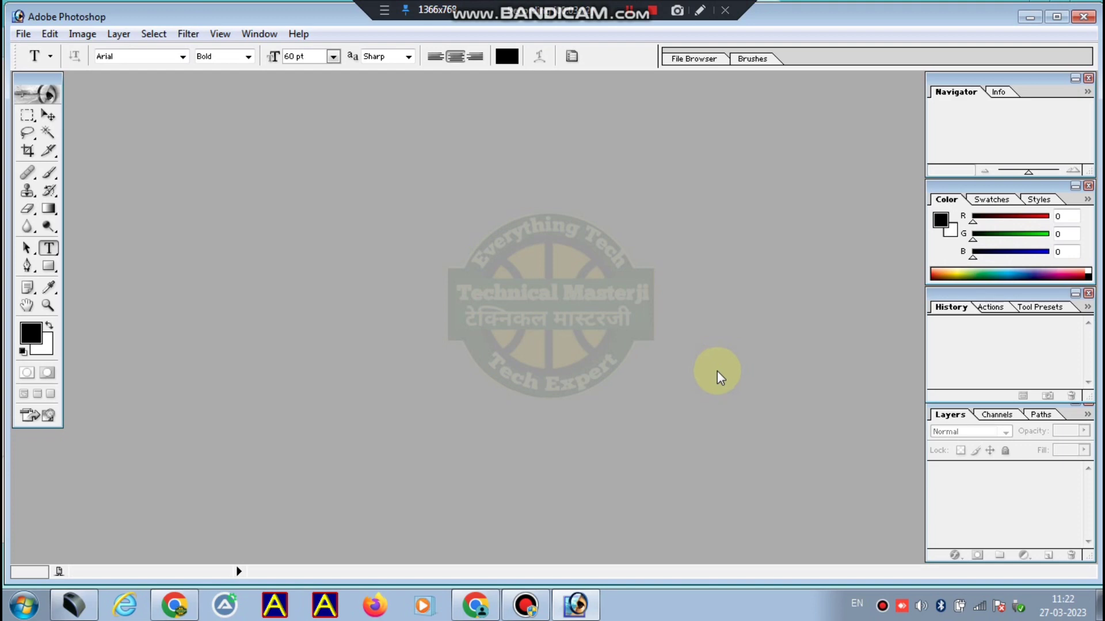
Show the Actions palette and delete the old 5-e-shram action set.
{"action": "left_click", "coordinate": [259, 34]}
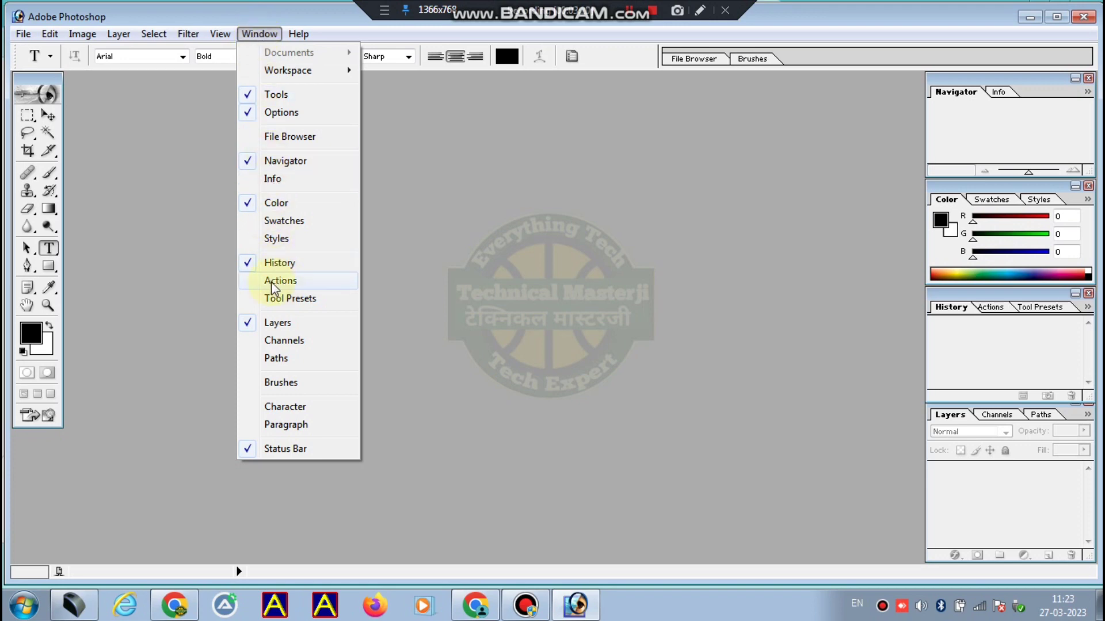
{"action": "left_click", "coordinate": [271, 281]}
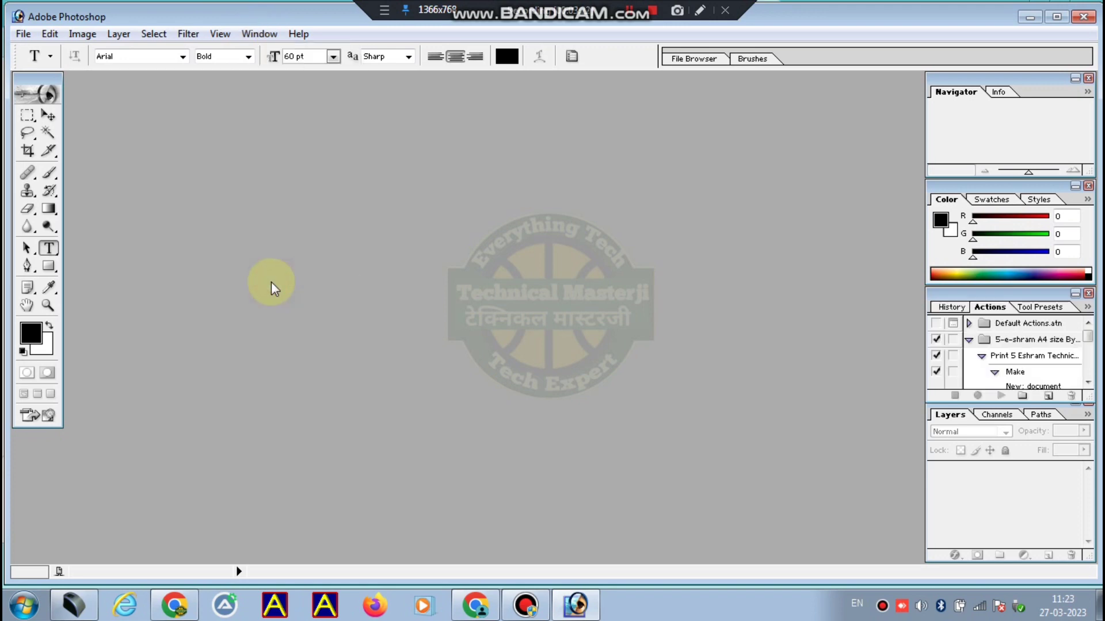
{"action": "left_click", "coordinate": [1002, 341]}
{"action": "left_click", "coordinate": [1072, 395]}
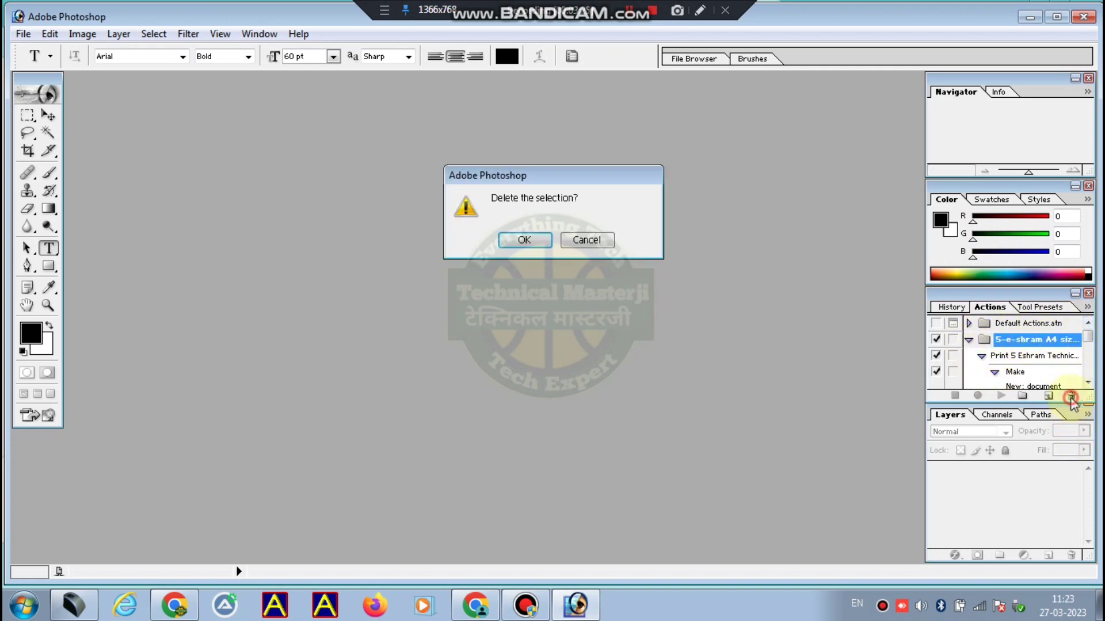
{"action": "left_click", "coordinate": [517, 240]}
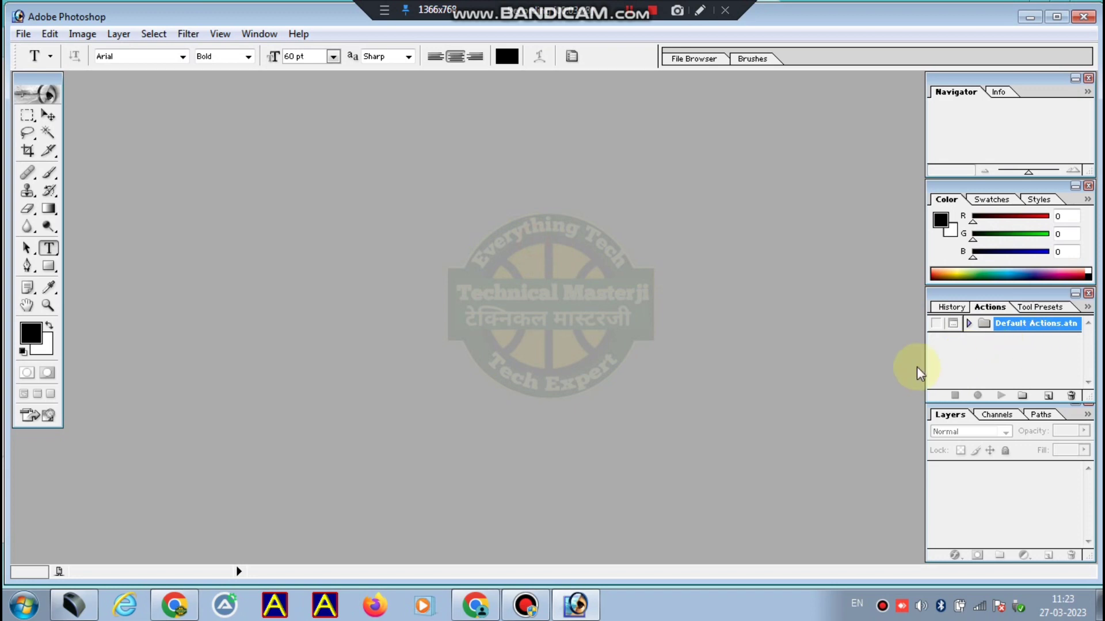
Load the 5-e-shram A4 size .atn file from Downloads into the Actions palette.
{"action": "left_click", "coordinate": [1086, 310]}
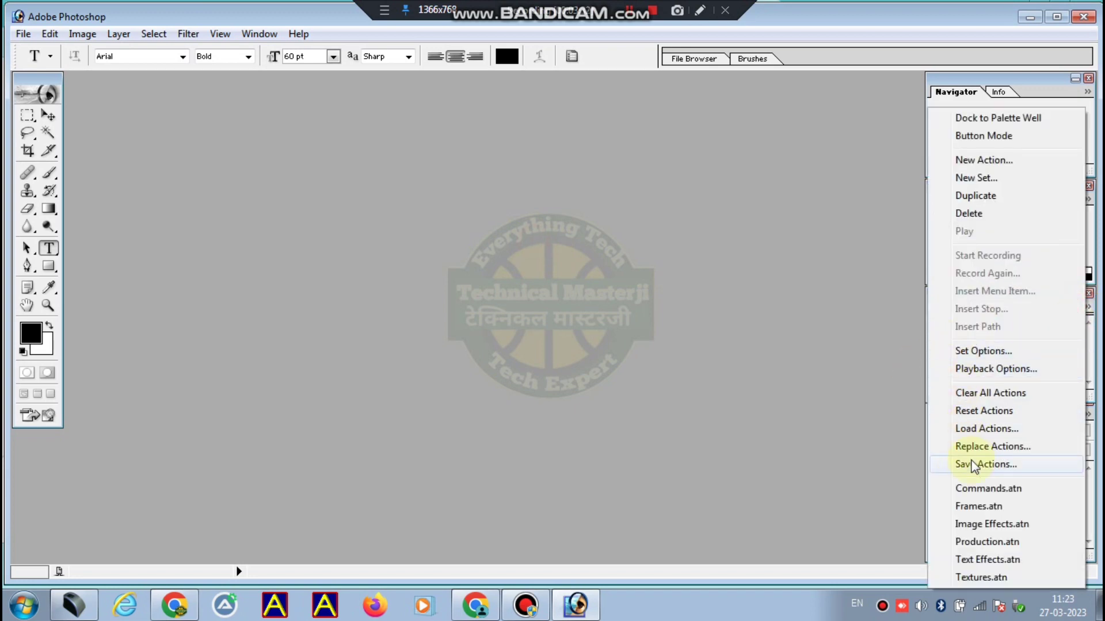
{"action": "left_click", "coordinate": [983, 428]}
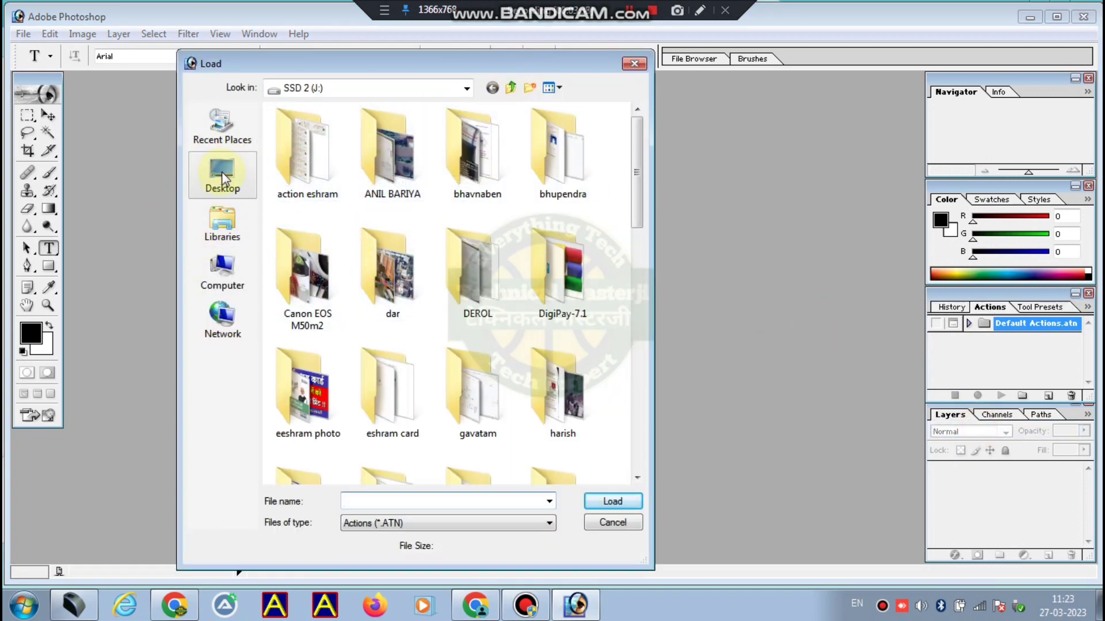
{"action": "left_click", "coordinate": [221, 125]}
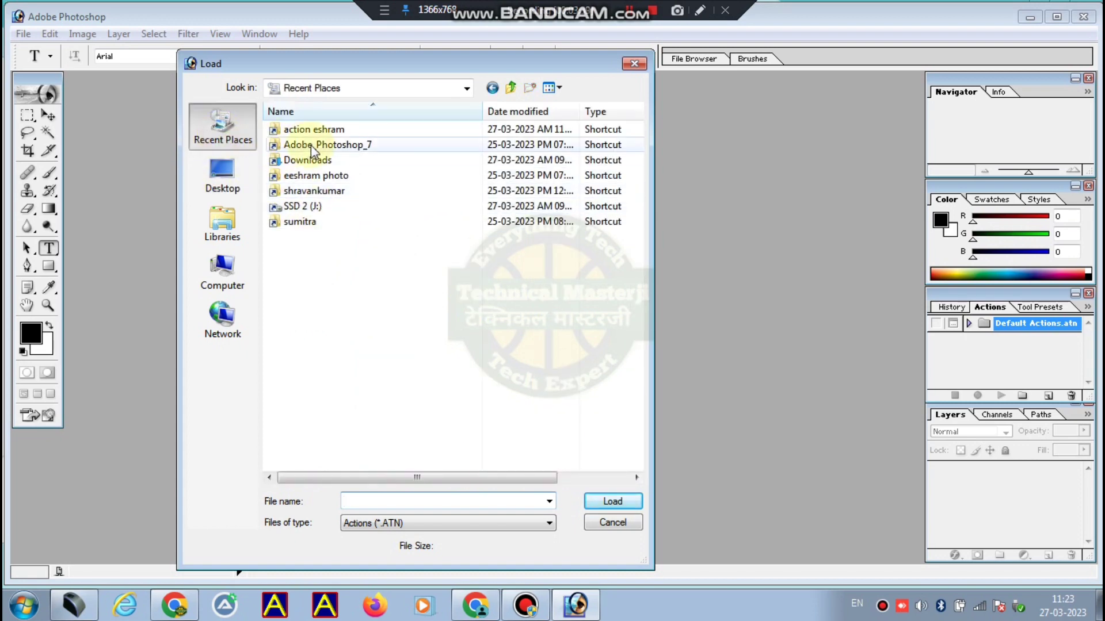
{"action": "double_click", "coordinate": [308, 159]}
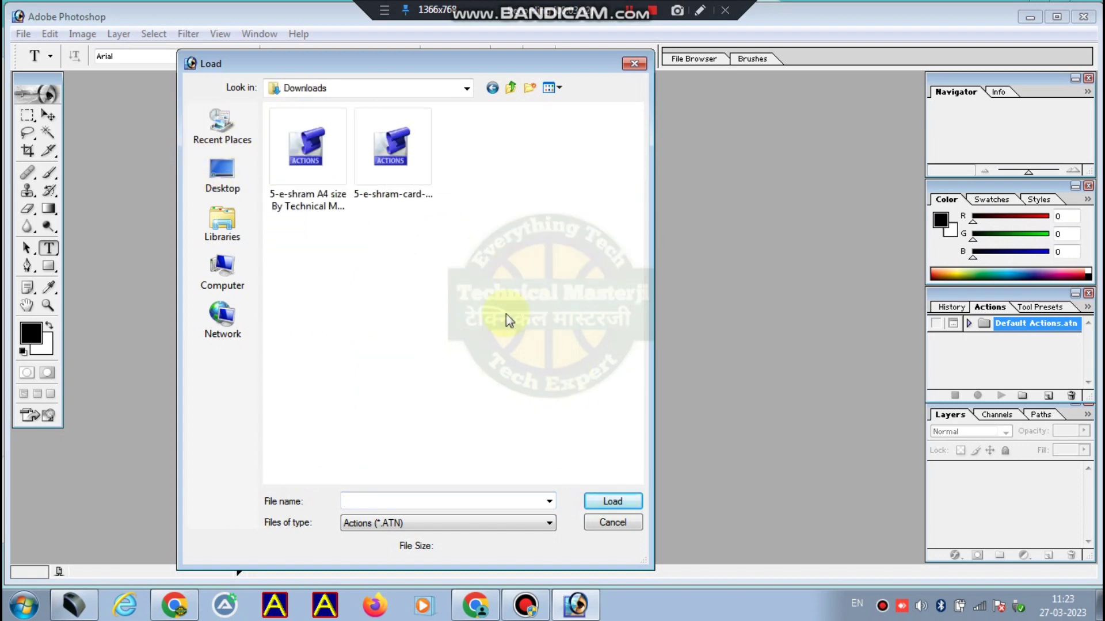
{"action": "left_click", "coordinate": [296, 180]}
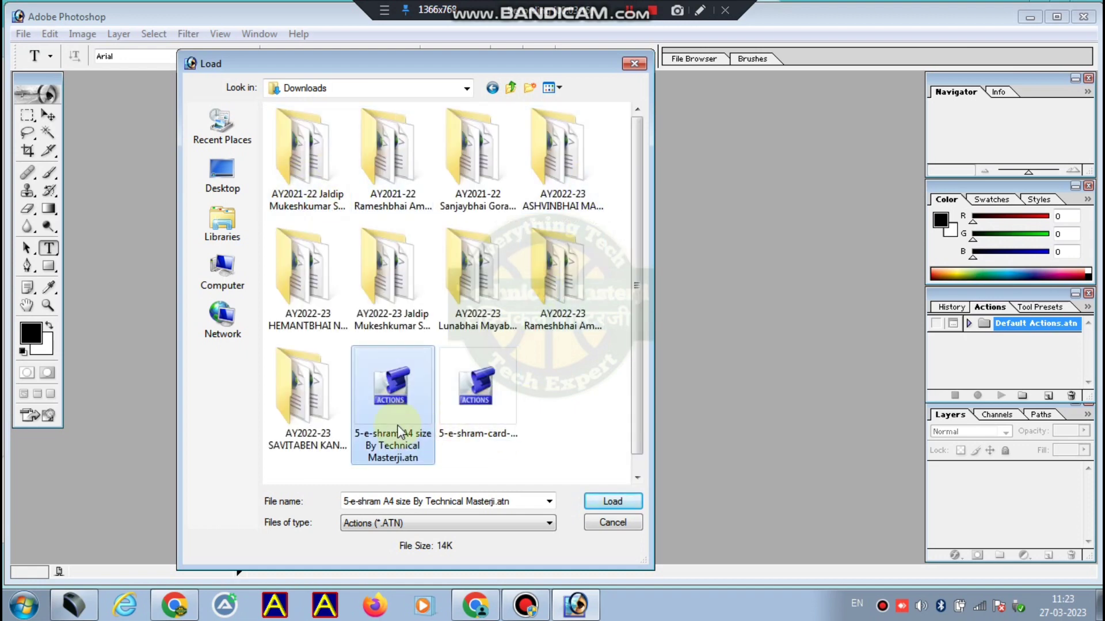
{"action": "left_click", "coordinate": [627, 500]}
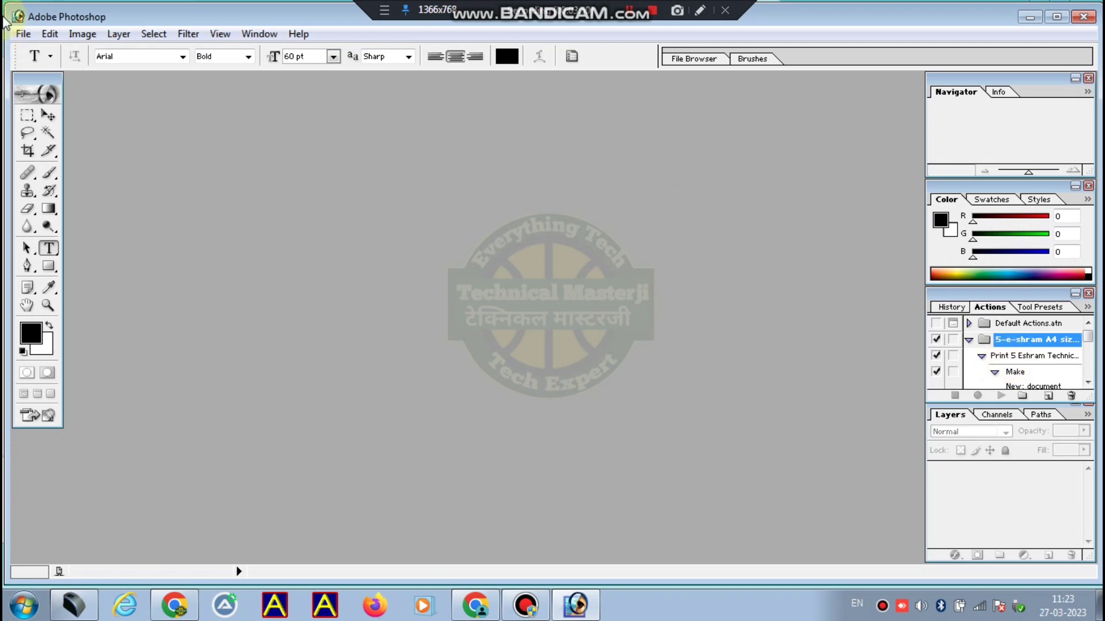
Browse the Open dialog to the eshram card folder on SSD 2 (J:).
{"action": "left_click", "coordinate": [22, 34]}
{"action": "left_click", "coordinate": [51, 69]}
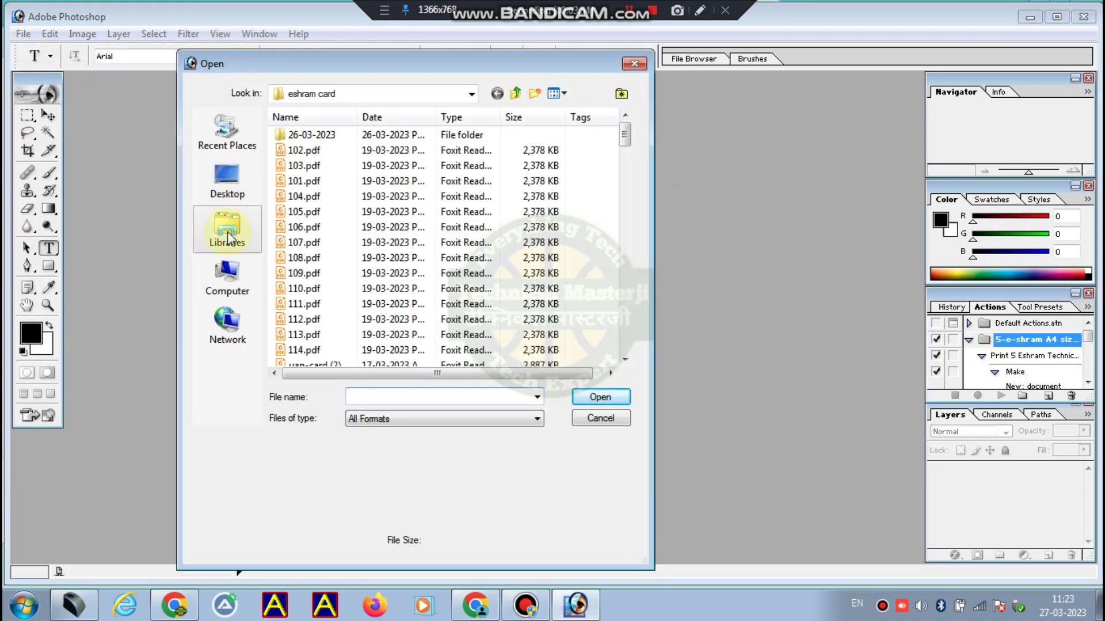
{"action": "left_click", "coordinate": [227, 180]}
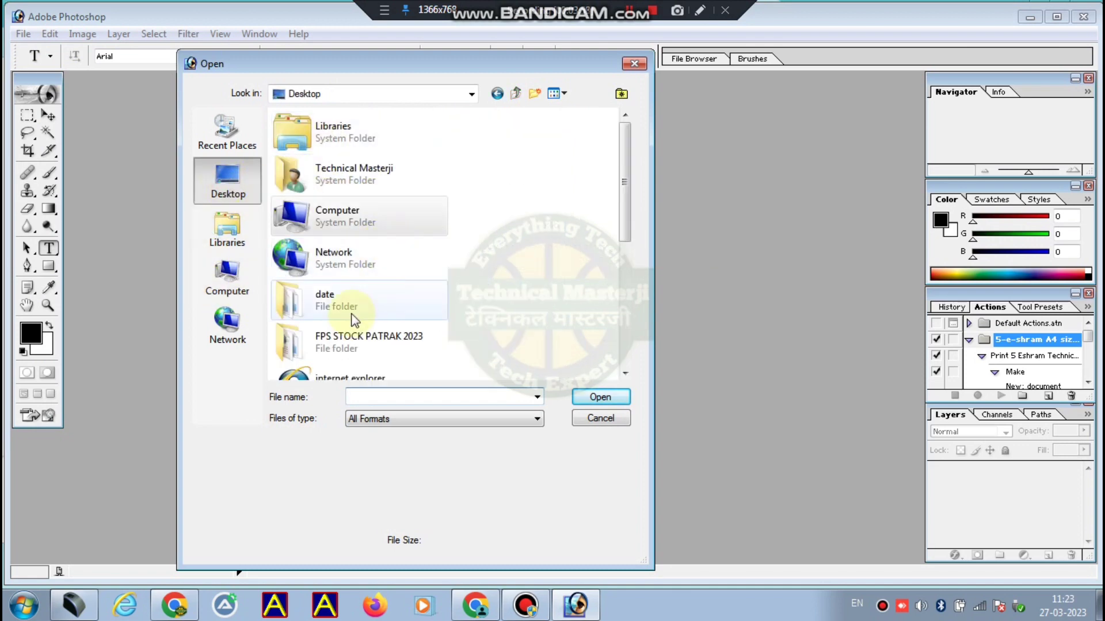
{"action": "left_click", "coordinate": [226, 135]}
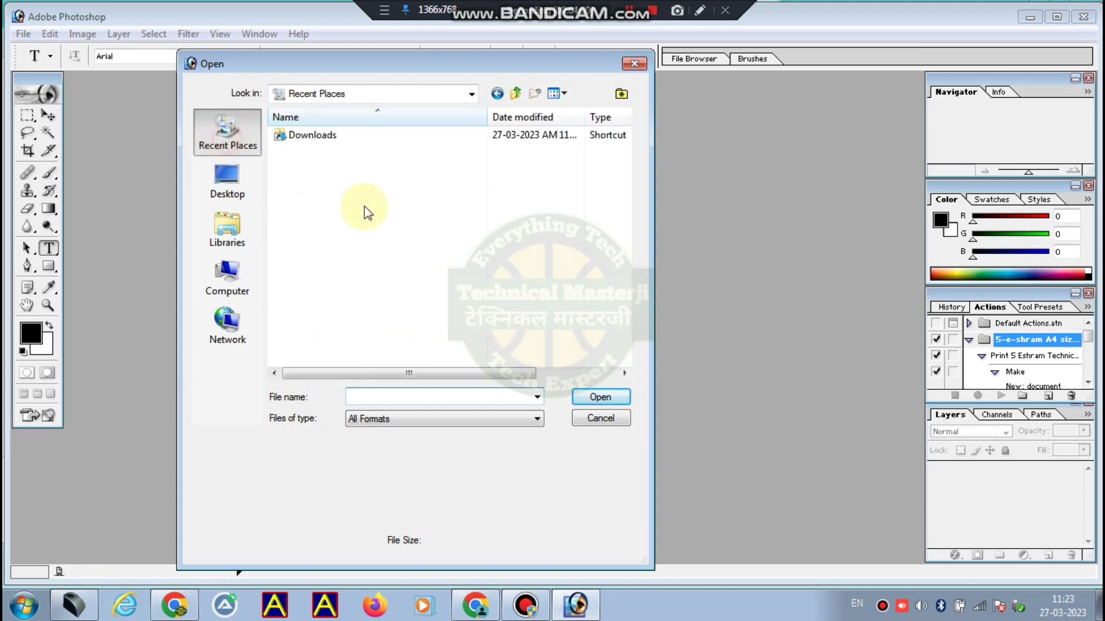
{"action": "double_click", "coordinate": [311, 167]}
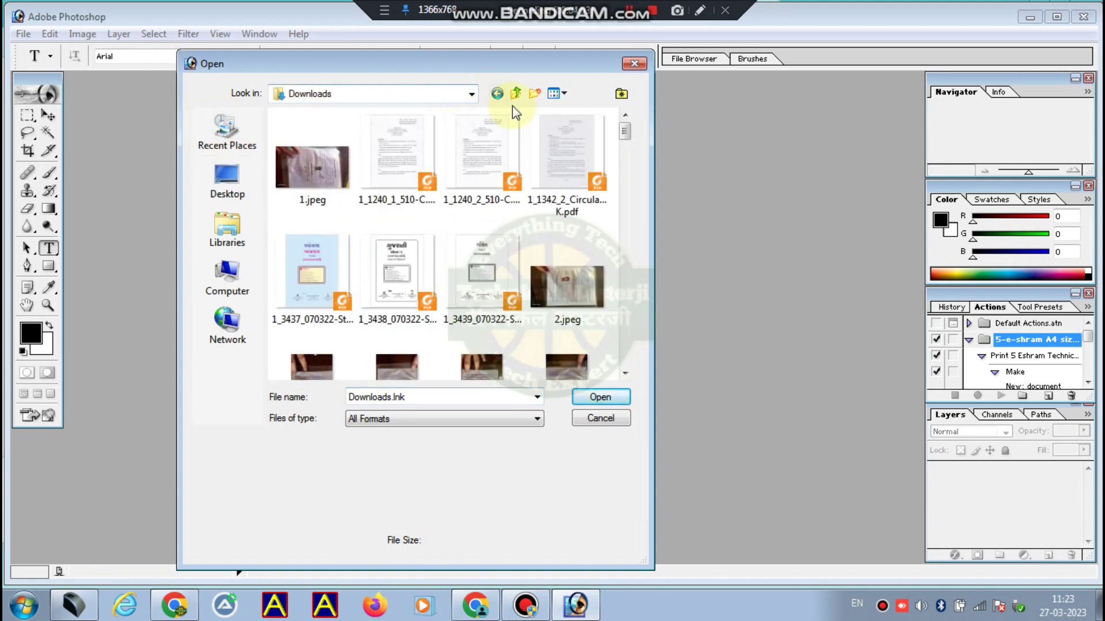
{"action": "left_click", "coordinate": [498, 95]}
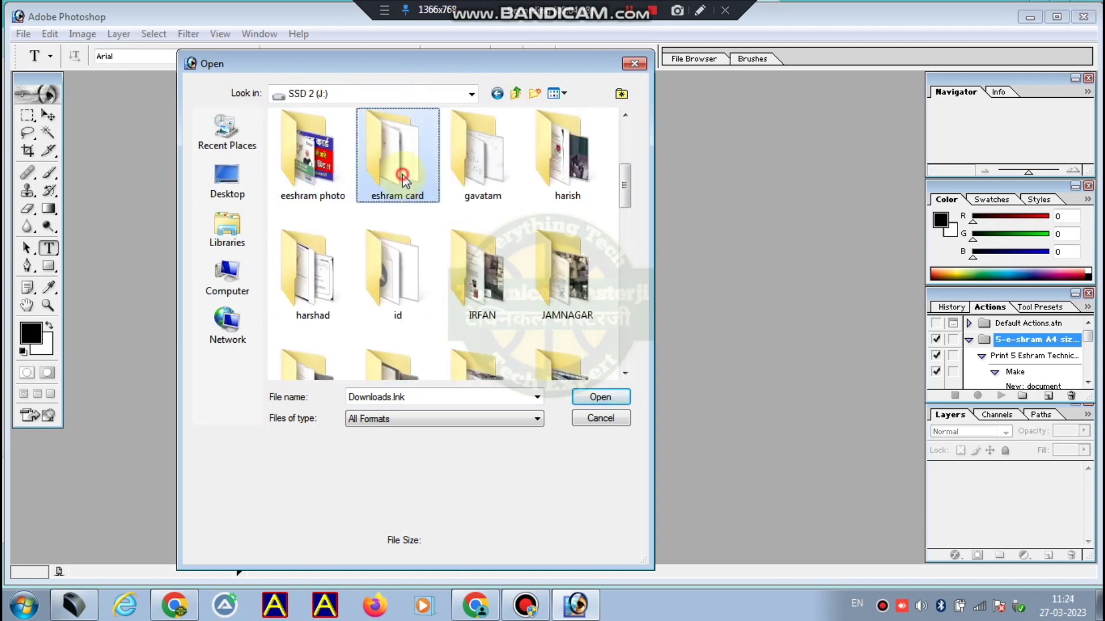
{"action": "double_click", "coordinate": [403, 138]}
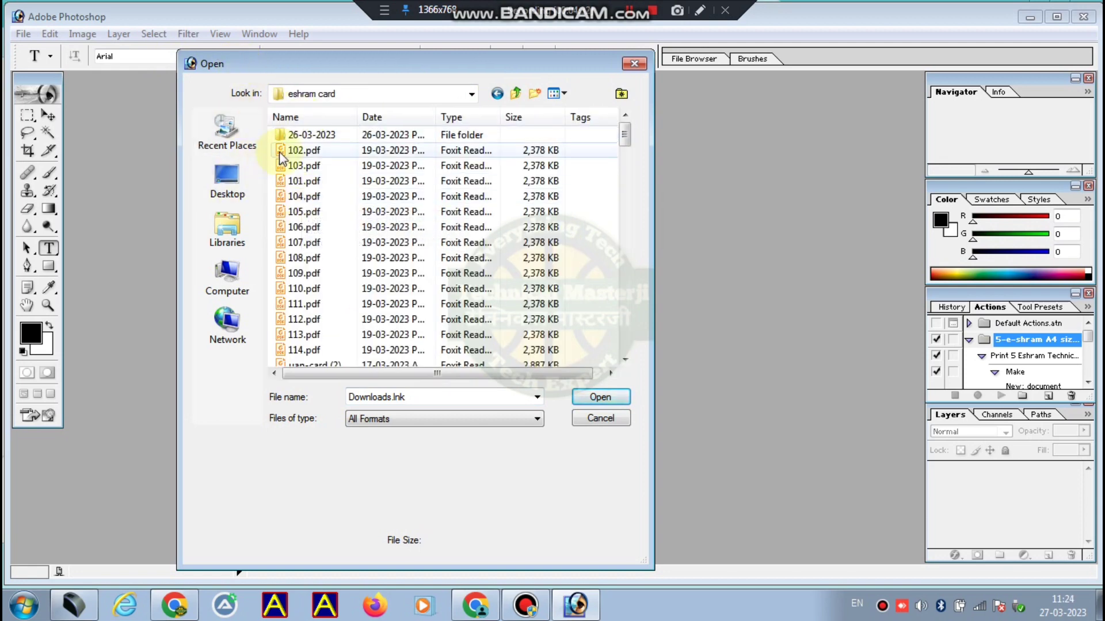
Select 101.pdf through 105.pdf and open all five.
{"action": "left_click", "coordinate": [280, 154]}
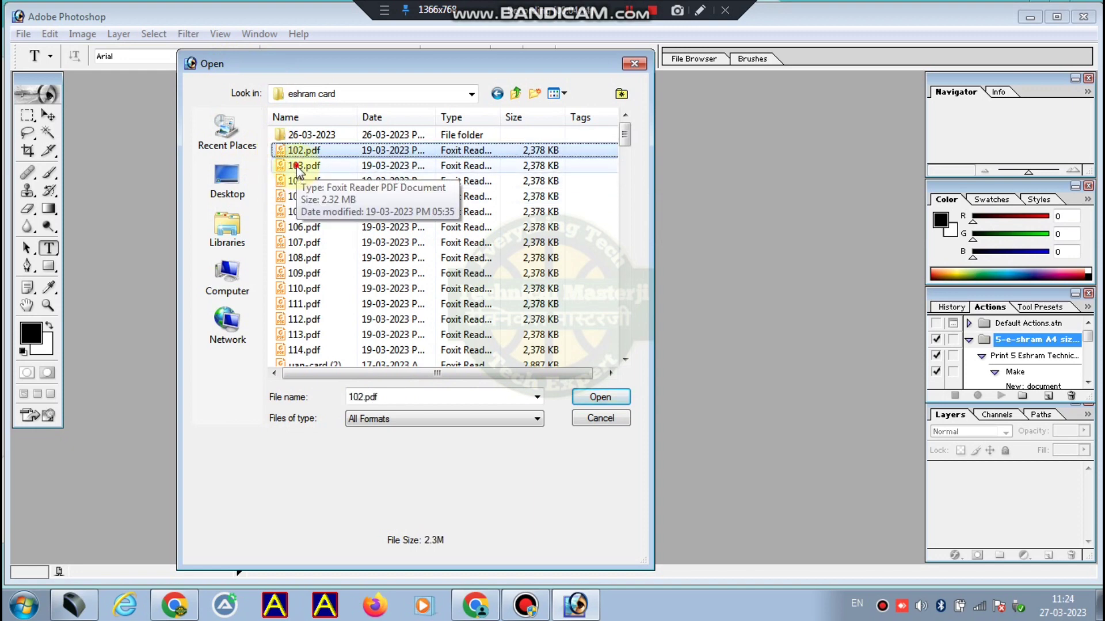
{"action": "left_click", "coordinate": [296, 166], "text": "ctrl"}
{"action": "left_click", "coordinate": [298, 196], "text": "ctrl"}
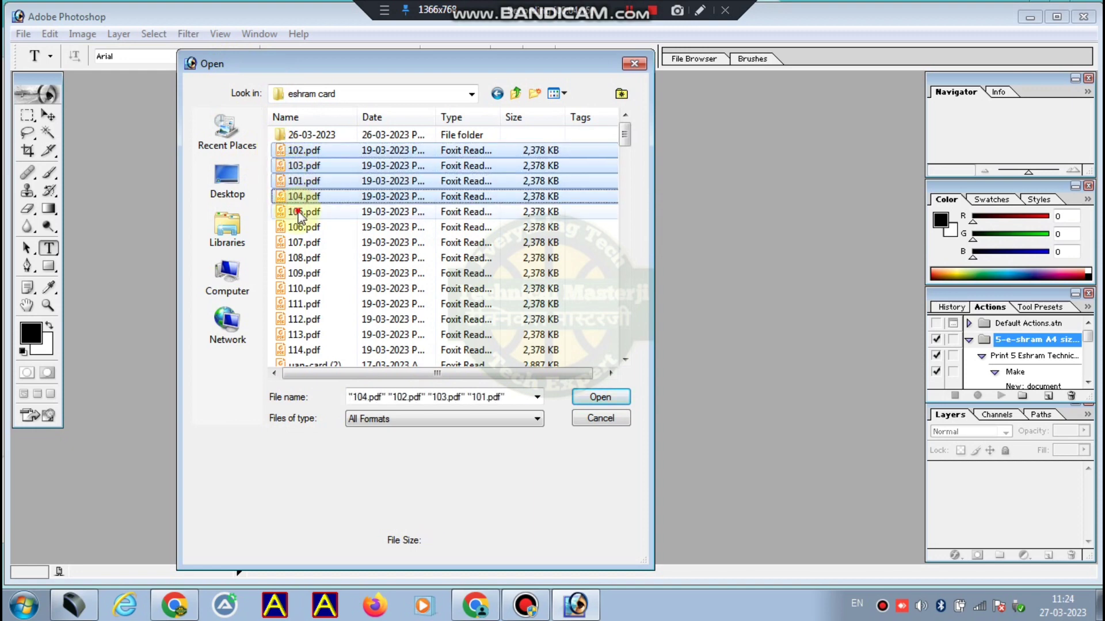
{"action": "left_click", "coordinate": [298, 213], "text": "ctrl"}
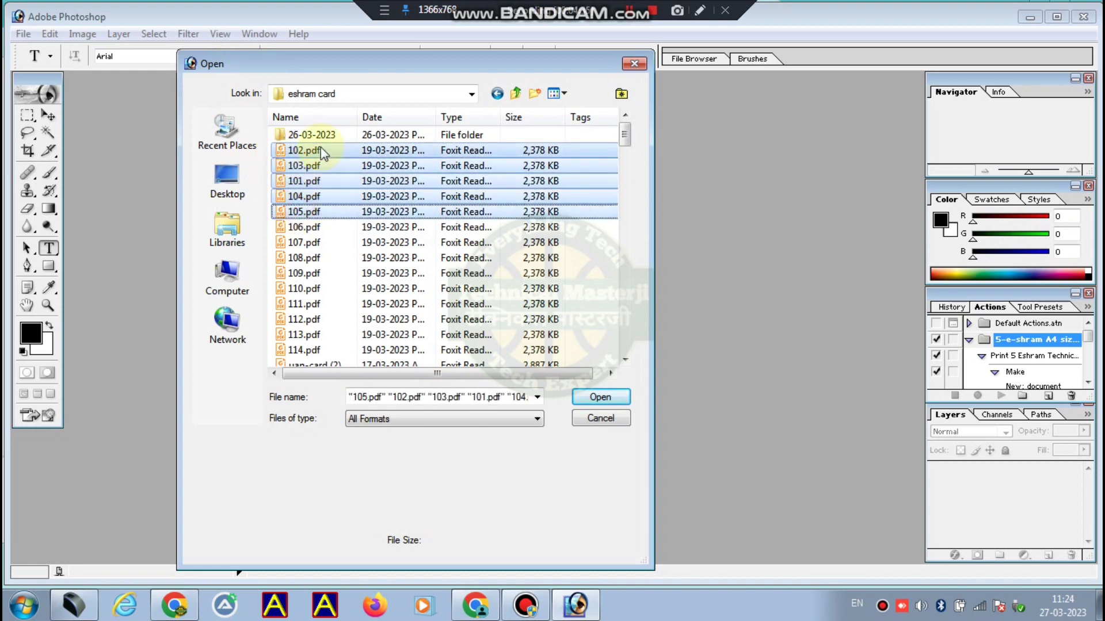
{"action": "left_click", "coordinate": [612, 403]}
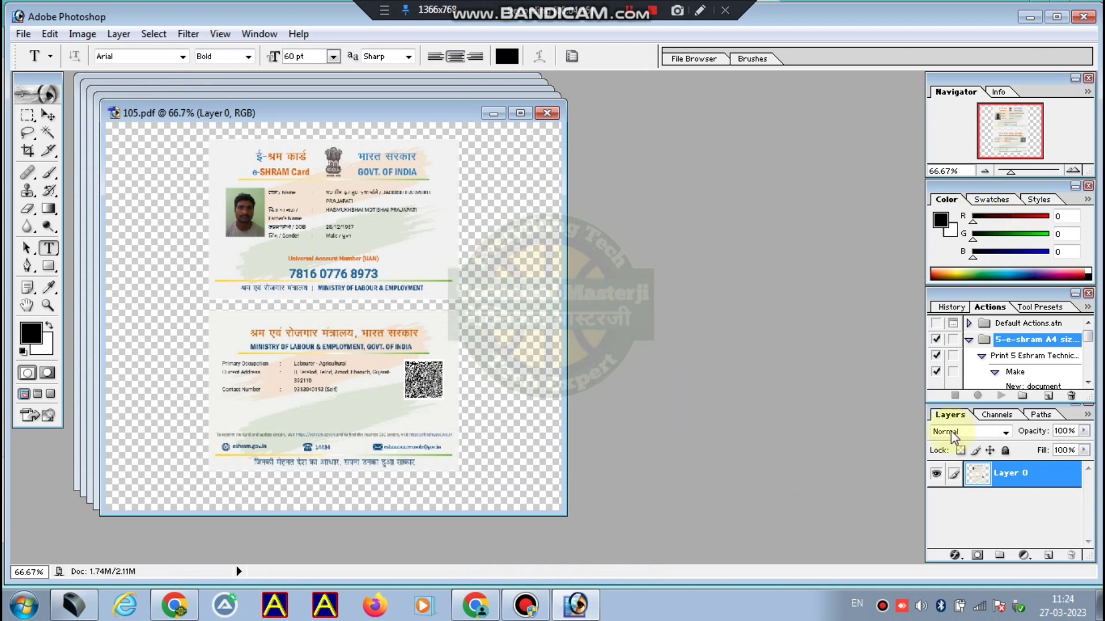
Play the Print 5 Eshram action and continue past the Merge Layers warning.
{"action": "left_click", "coordinate": [1009, 359]}
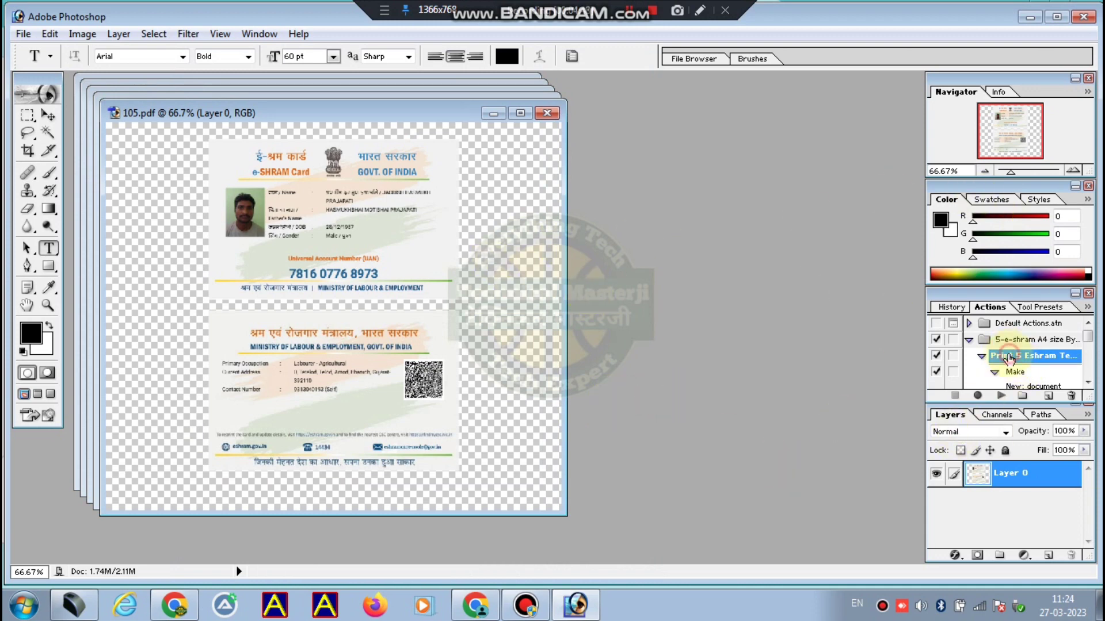
{"action": "left_click", "coordinate": [997, 396]}
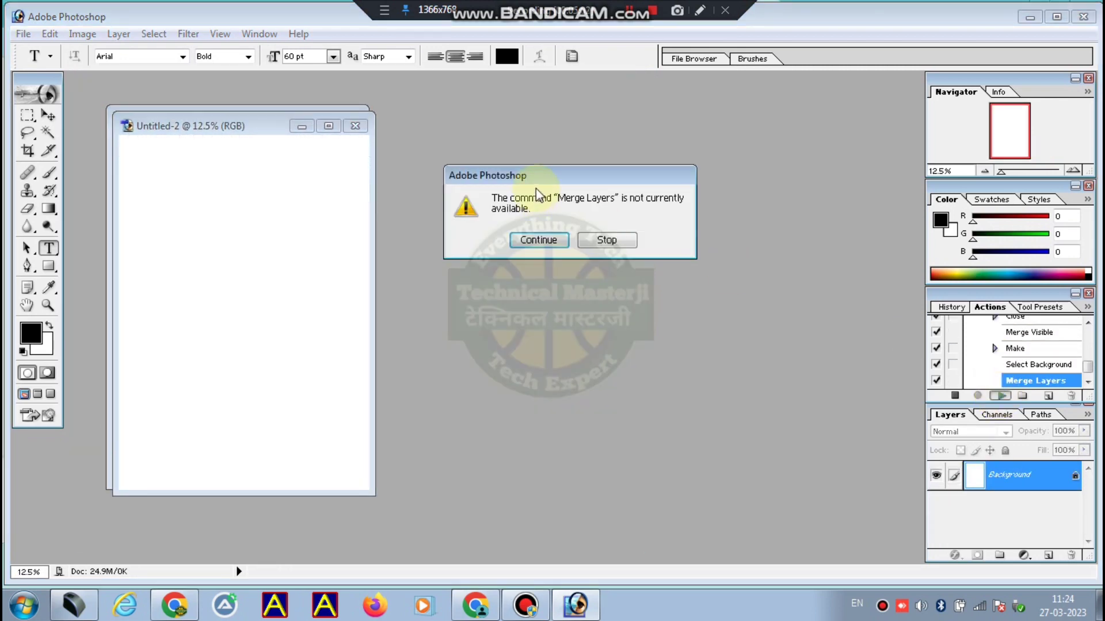
{"action": "left_click", "coordinate": [564, 244]}
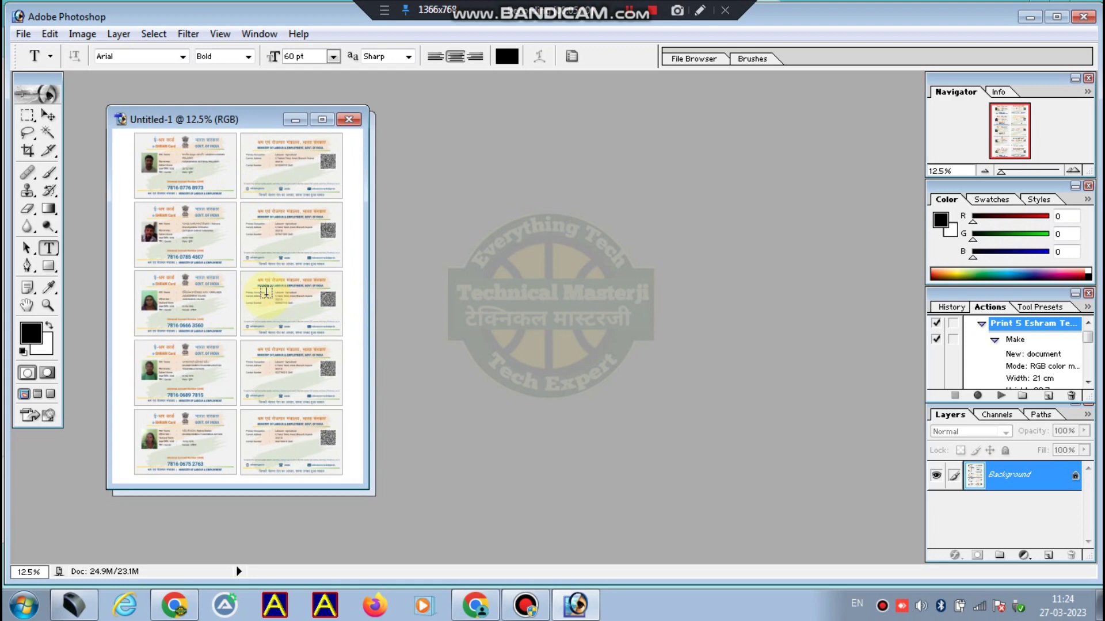
Save the sheet as JPEG Untitled-1.jpg on the Desktop, replacing the old file, at quality 12.
{"action": "left_click", "coordinate": [23, 34]}
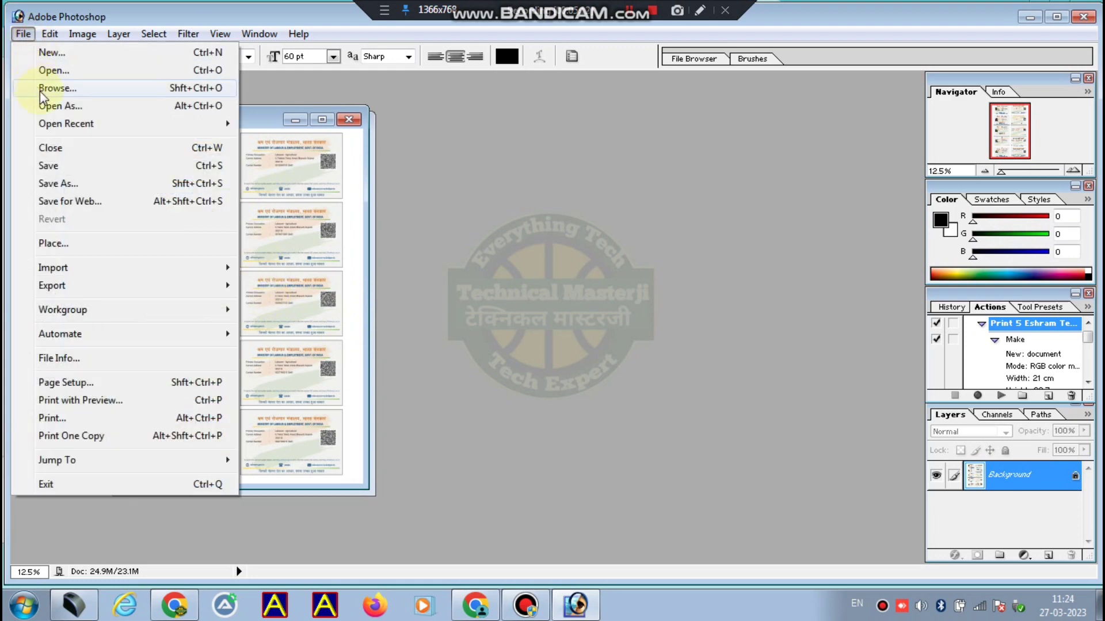
{"action": "left_click", "coordinate": [54, 183]}
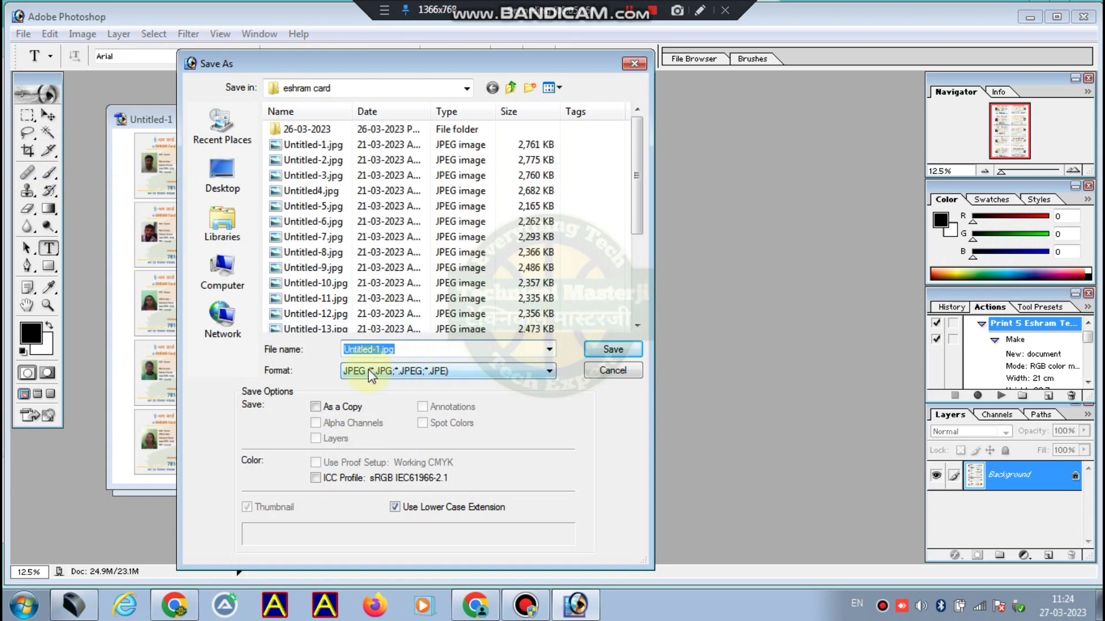
{"action": "left_click", "coordinate": [426, 373]}
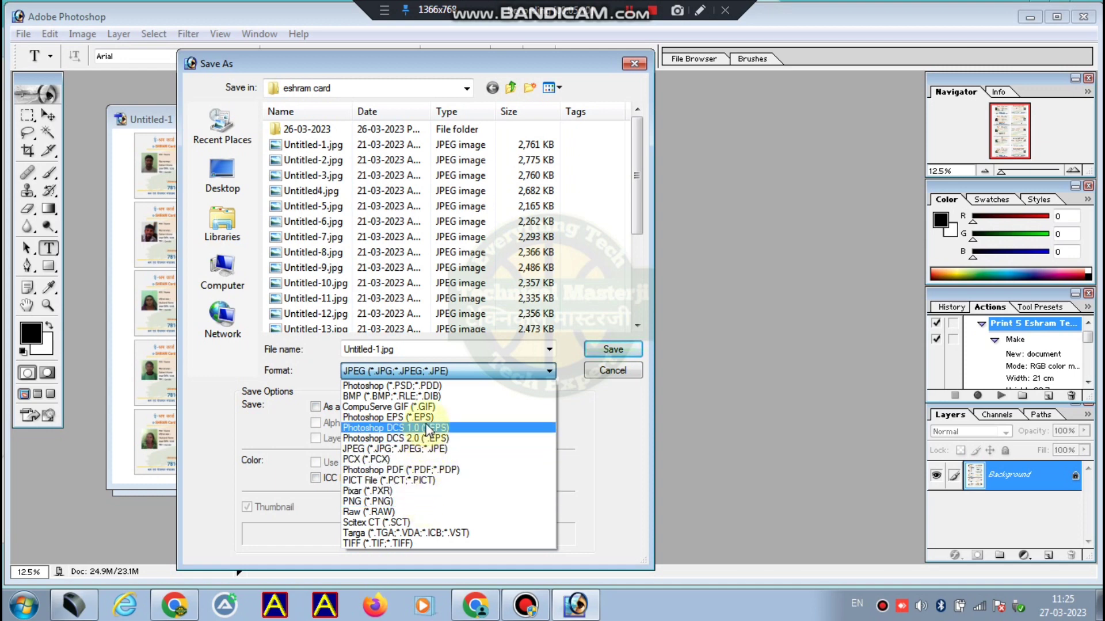
{"action": "left_click", "coordinate": [448, 375]}
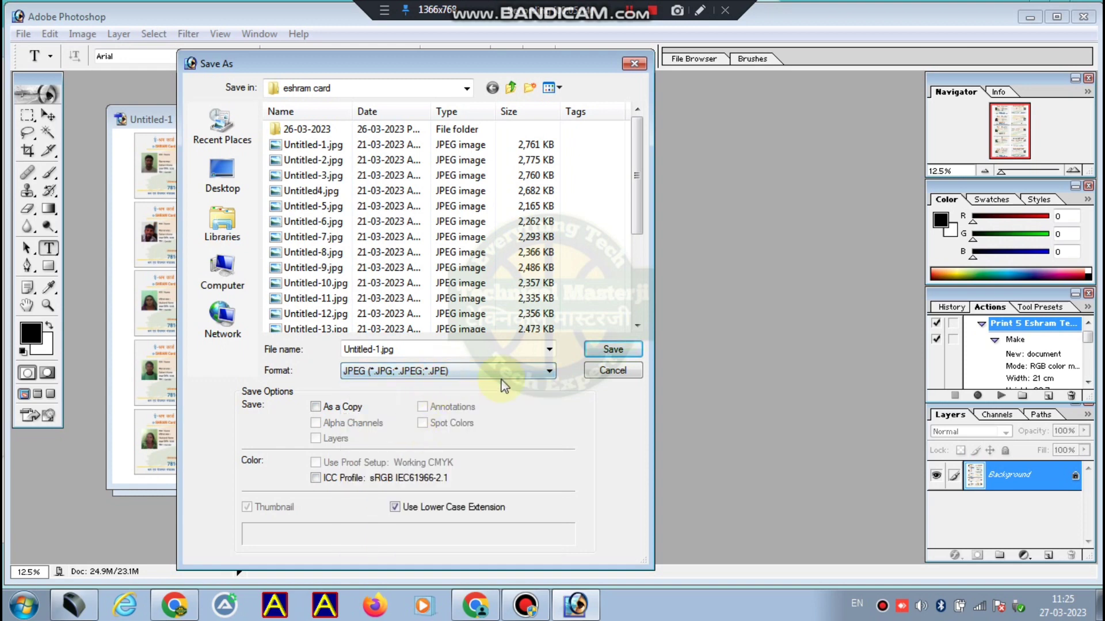
{"action": "left_click", "coordinate": [613, 351]}
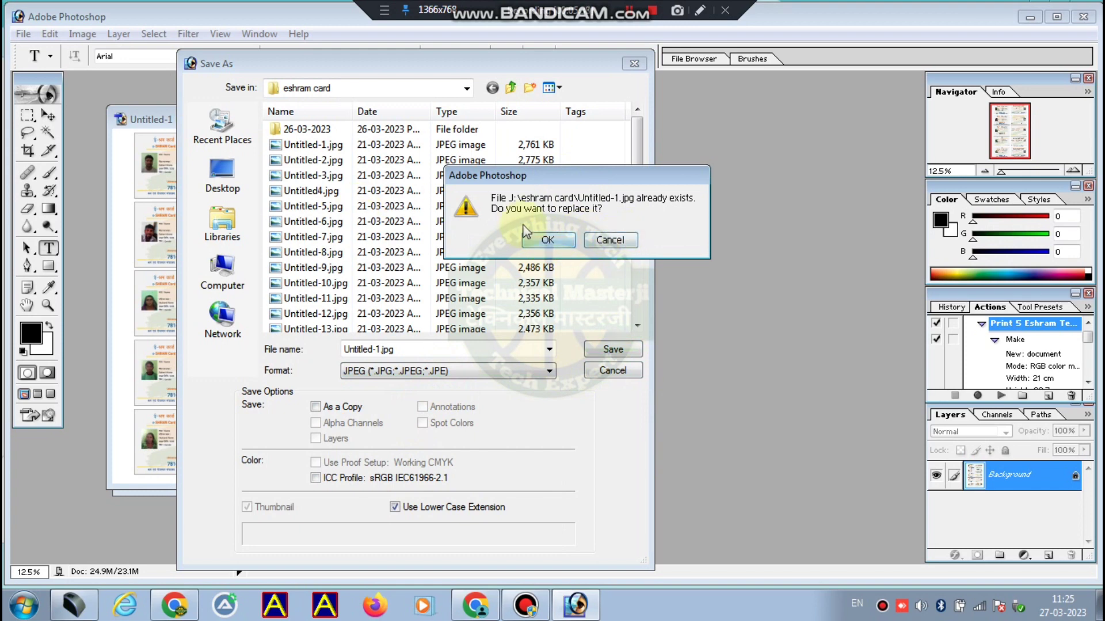
{"action": "left_click", "coordinate": [609, 240]}
{"action": "left_click", "coordinate": [222, 183]}
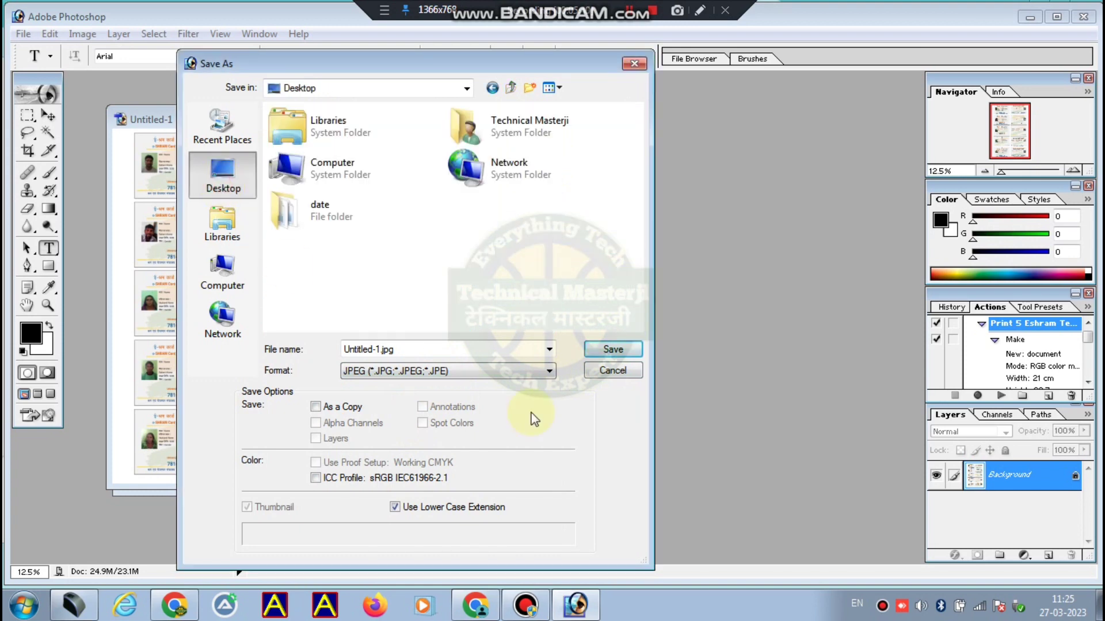
{"action": "left_click", "coordinate": [629, 355]}
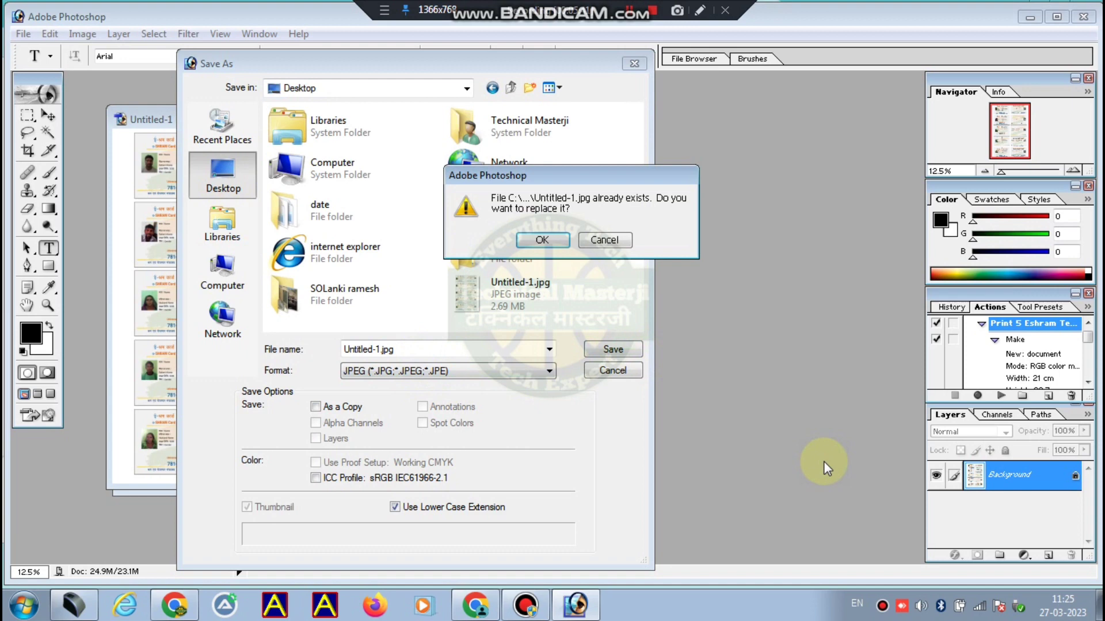
{"action": "left_click", "coordinate": [554, 244]}
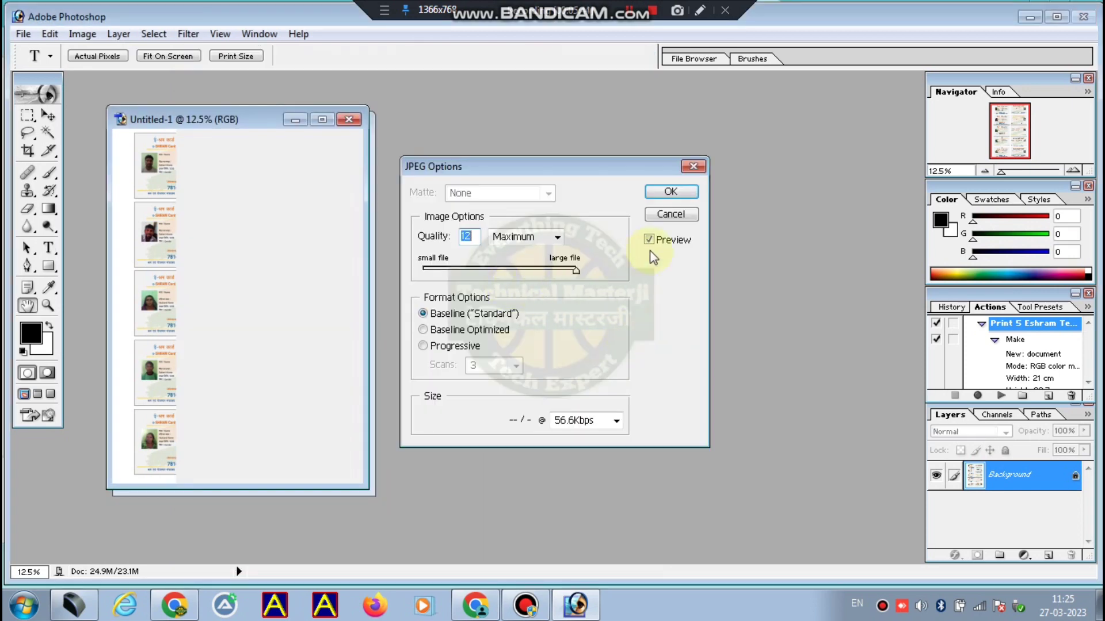
{"action": "left_click", "coordinate": [658, 199]}
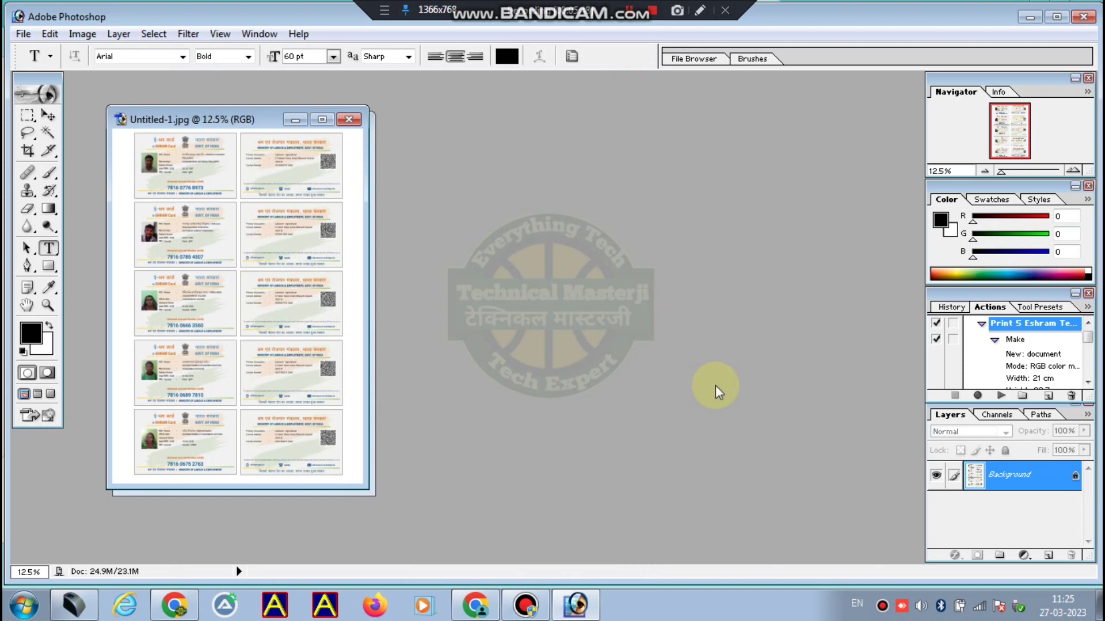
Clear the desktop by minimizing Photoshop and Chrome and closing the MFS100 scanner window.
{"action": "left_click", "coordinate": [1030, 17]}
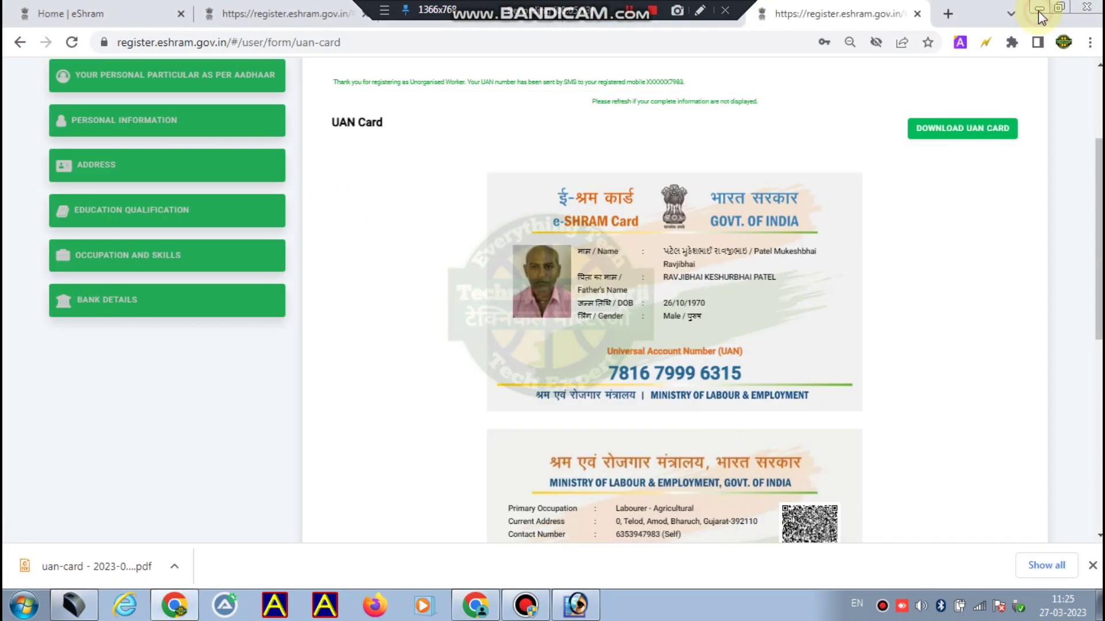
{"action": "left_click", "coordinate": [1038, 11]}
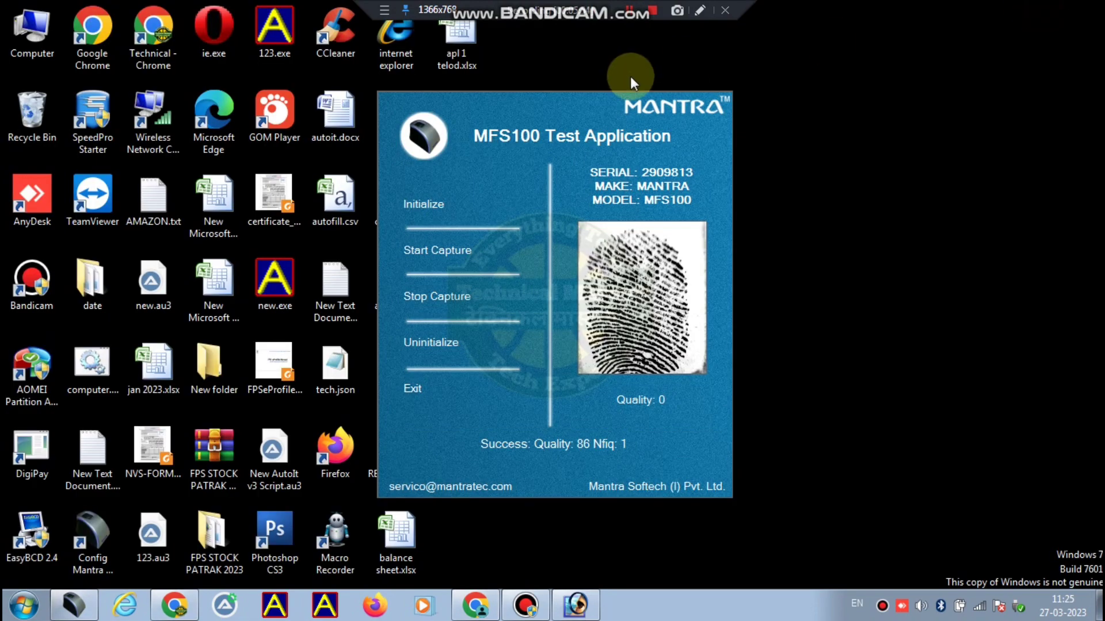
{"action": "left_click", "coordinate": [412, 389]}
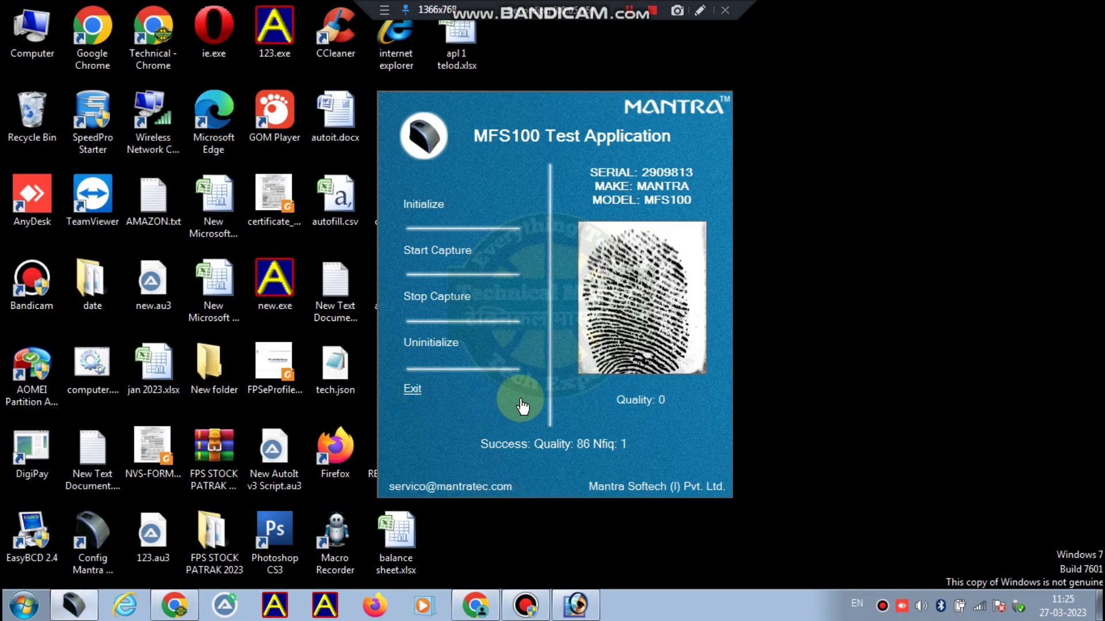
Open Untitled-1.jpg in Photo Viewer, zoom in to inspect the ten cards, then close it.
{"action": "double_click", "coordinate": [461, 367]}
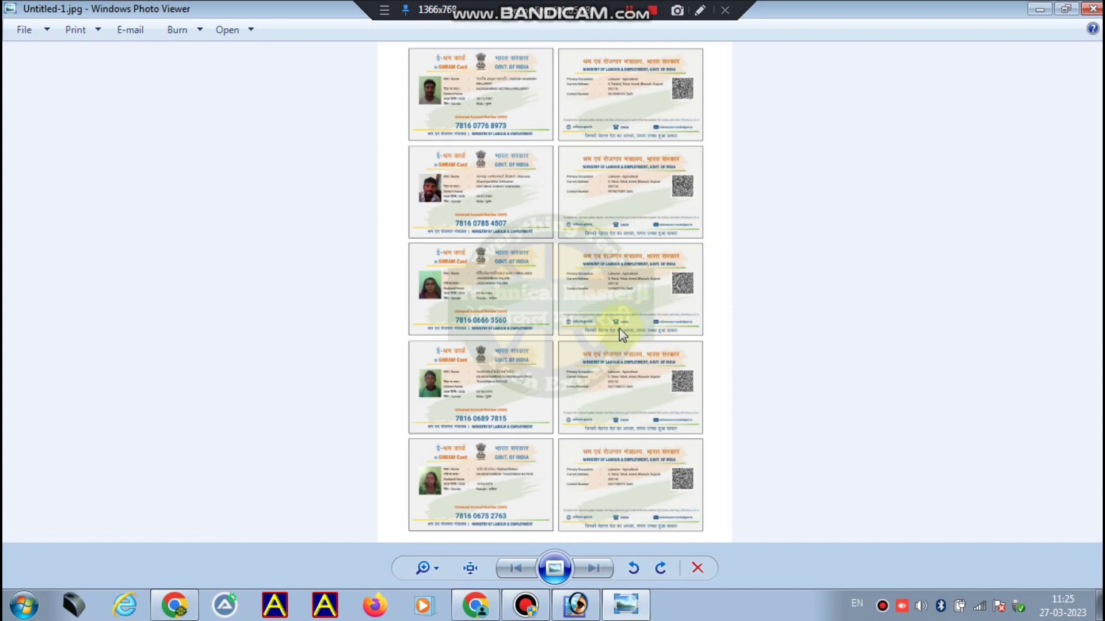
{"action": "scroll", "coordinate": [622, 334], "scroll_direction": "up", "scroll_amount": 2}
{"action": "scroll", "coordinate": [604, 313], "scroll_direction": "up", "scroll_amount": 3}
{"action": "scroll", "coordinate": [562, 481], "scroll_direction": "up", "scroll_amount": 1}
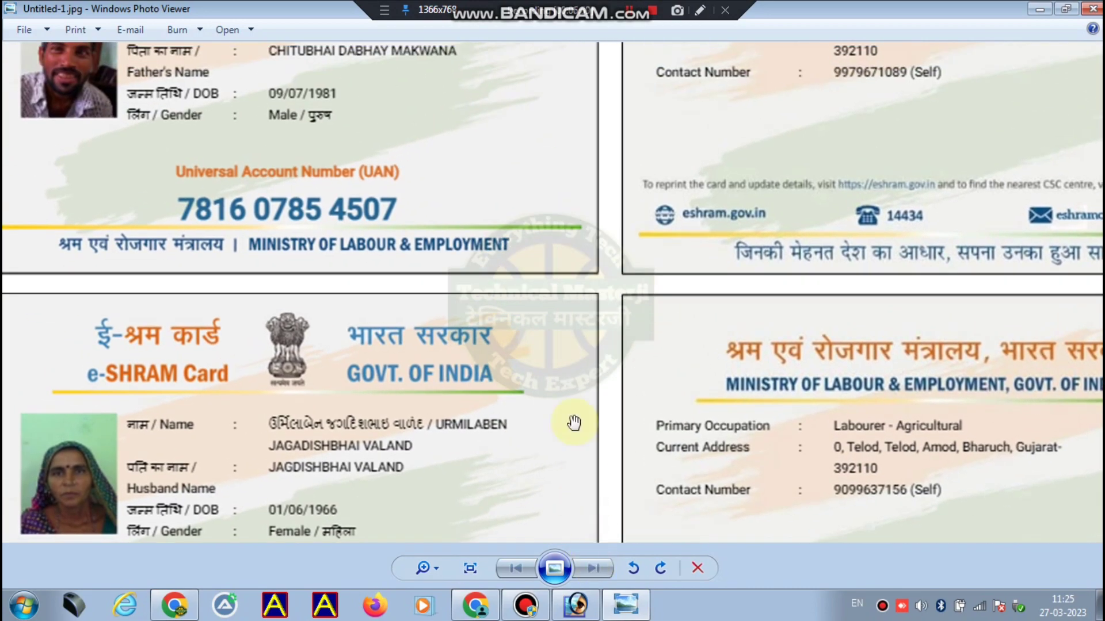
{"action": "scroll", "coordinate": [569, 310], "scroll_direction": "down", "scroll_amount": 3}
{"action": "scroll", "coordinate": [569, 319], "scroll_direction": "down", "scroll_amount": 2}
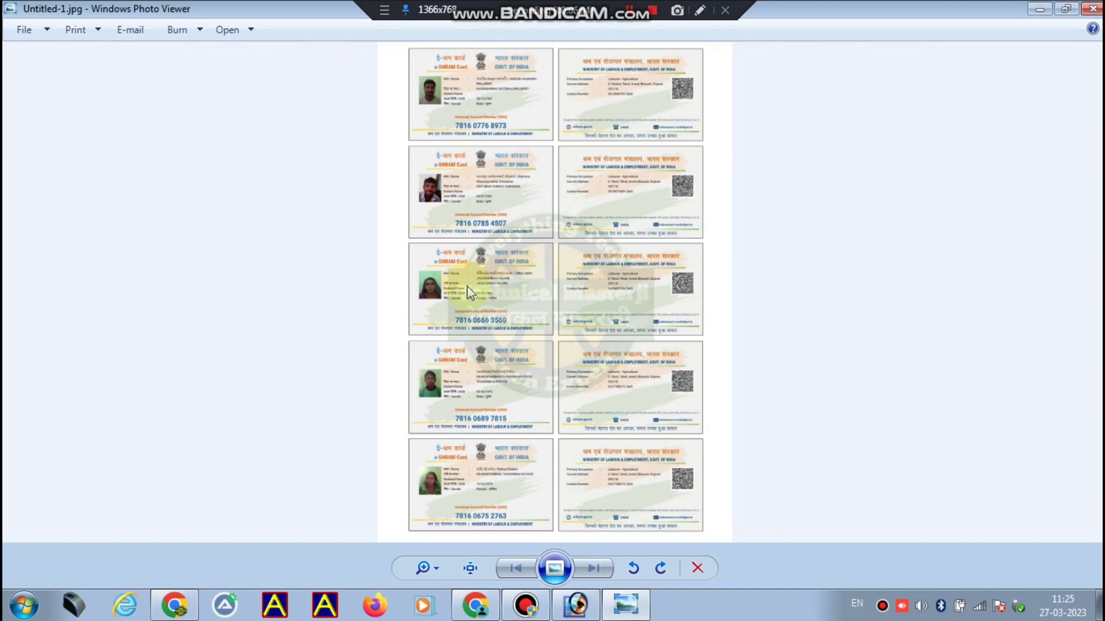
{"action": "left_click", "coordinate": [1093, 9]}
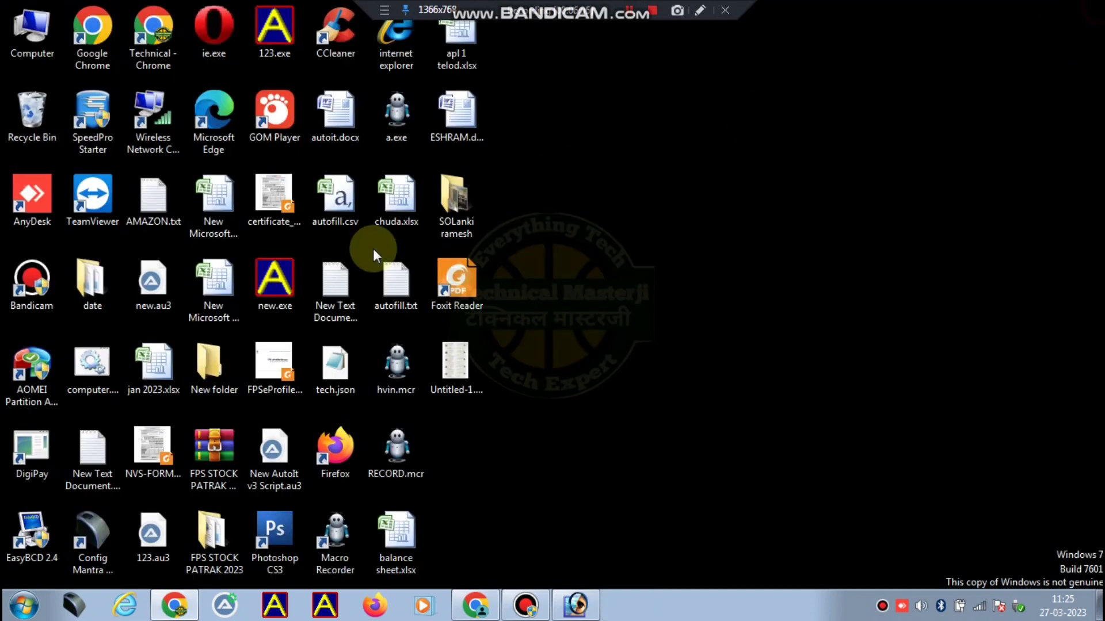
Bring Chrome back to the front and scroll through the efpsgujarat.in post.
{"action": "left_click", "coordinate": [482, 614]}
{"action": "scroll", "coordinate": [685, 338], "scroll_direction": "up", "scroll_amount": 3}
{"action": "scroll", "coordinate": [679, 355], "scroll_direction": "up", "scroll_amount": 3}
{"action": "scroll", "coordinate": [680, 355], "scroll_direction": "up", "scroll_amount": 3}
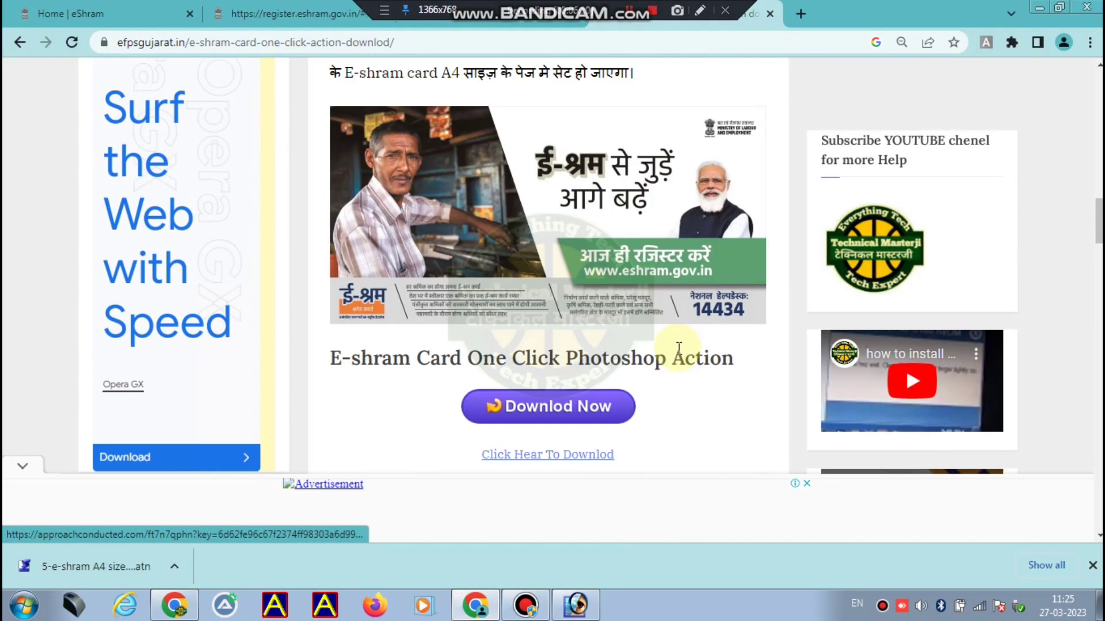
{"action": "scroll", "coordinate": [667, 357], "scroll_direction": "down", "scroll_amount": 5}
{"action": "scroll", "coordinate": [671, 361], "scroll_direction": "down", "scroll_amount": 5}
{"action": "scroll", "coordinate": [667, 362], "scroll_direction": "down", "scroll_amount": 5}
{"action": "scroll", "coordinate": [661, 371], "scroll_direction": "down", "scroll_amount": 4}
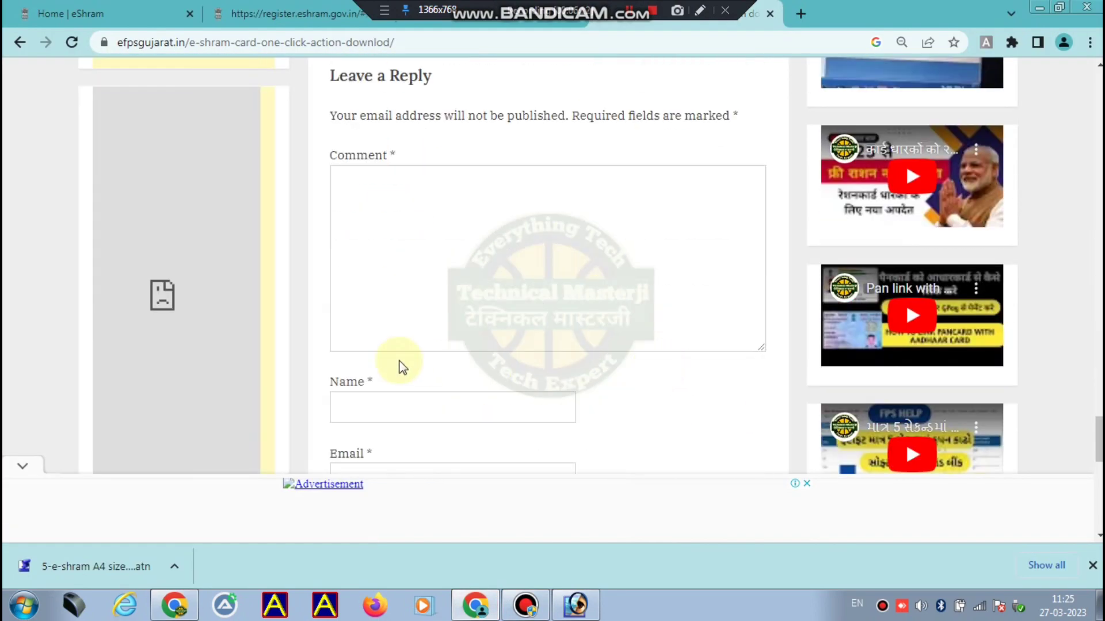
Settle on the E-shram Card One Click Photoshop Action download section and dismiss the downloads bar.
{"action": "scroll", "coordinate": [498, 311], "scroll_direction": "up", "scroll_amount": 4}
{"action": "scroll", "coordinate": [504, 316], "scroll_direction": "up", "scroll_amount": 4}
{"action": "scroll", "coordinate": [503, 315], "scroll_direction": "up", "scroll_amount": 5}
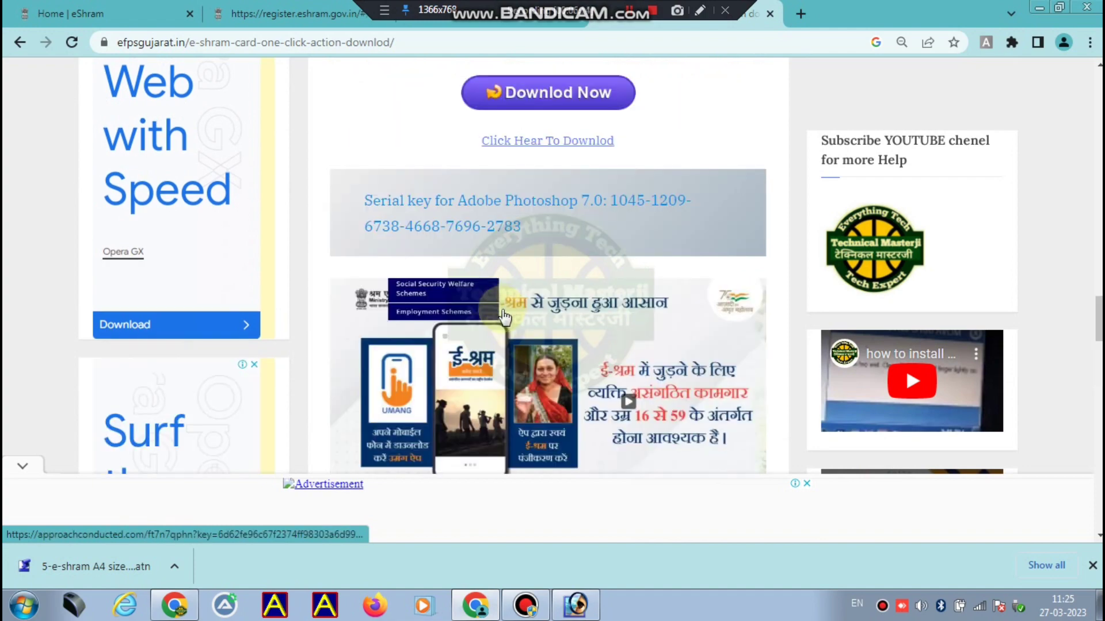
{"action": "scroll", "coordinate": [504, 315], "scroll_direction": "up", "scroll_amount": 3}
{"action": "scroll", "coordinate": [505, 317], "scroll_direction": "down", "scroll_amount": 4}
{"action": "scroll", "coordinate": [505, 316], "scroll_direction": "up", "scroll_amount": 4}
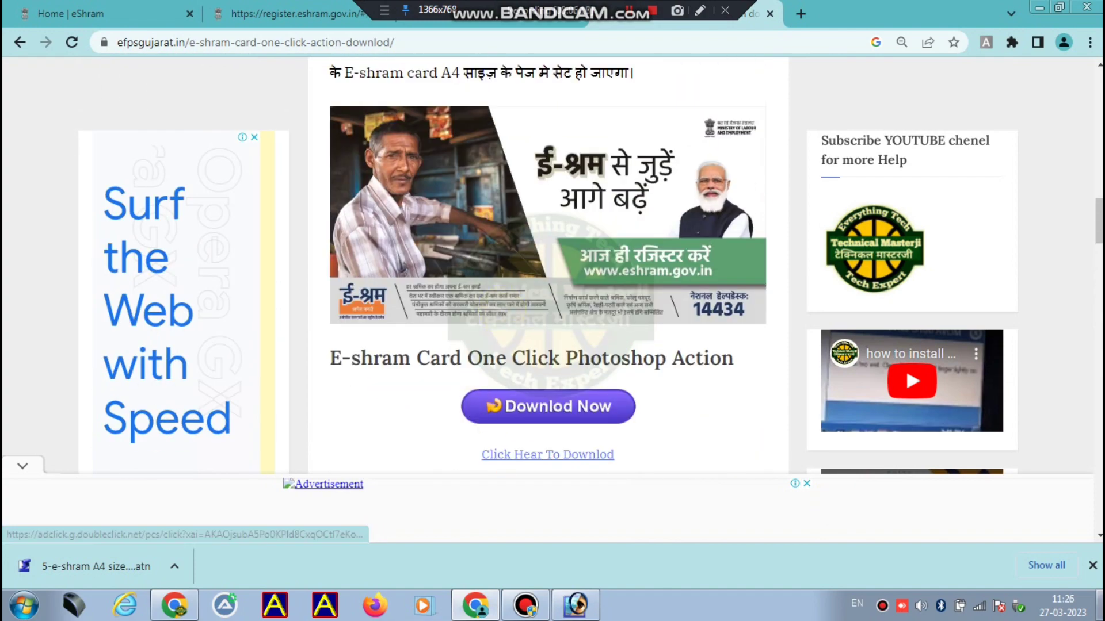
{"action": "left_click", "coordinate": [1092, 565]}
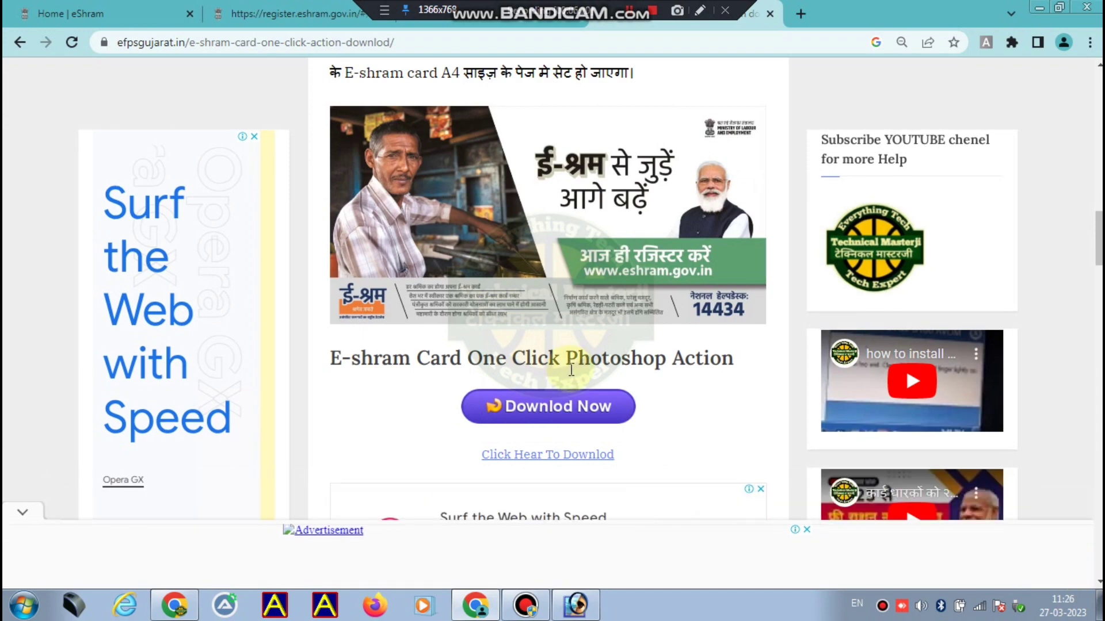